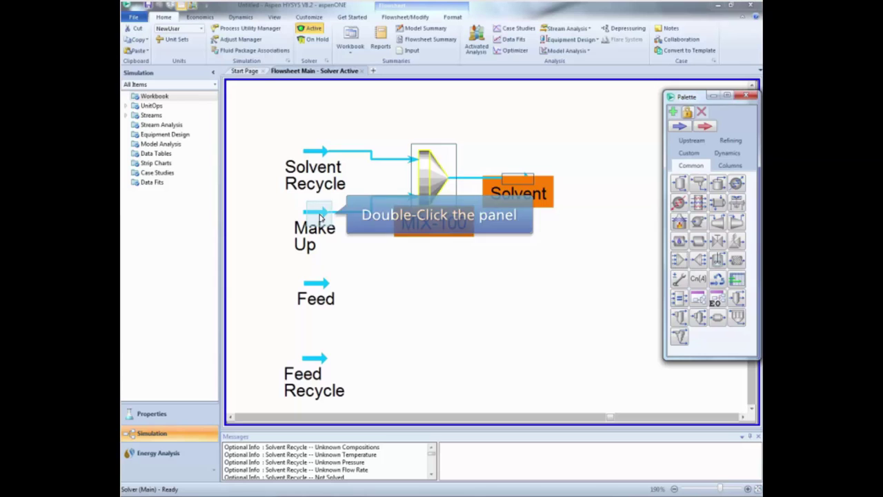
Step: Make the Make Up stream pure cyclohexane (mole fraction 1.0) at 25 °C, 1 bar, 0.01 kgmole/h
double_click(318, 213)
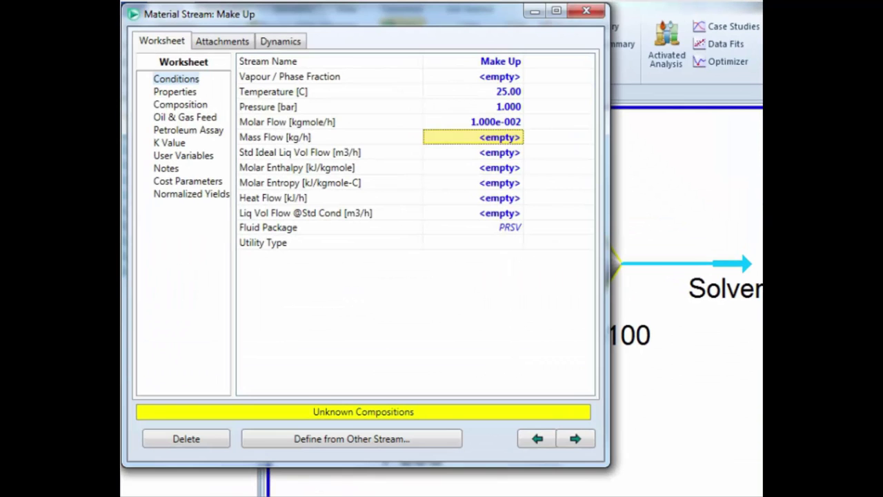
click(180, 104)
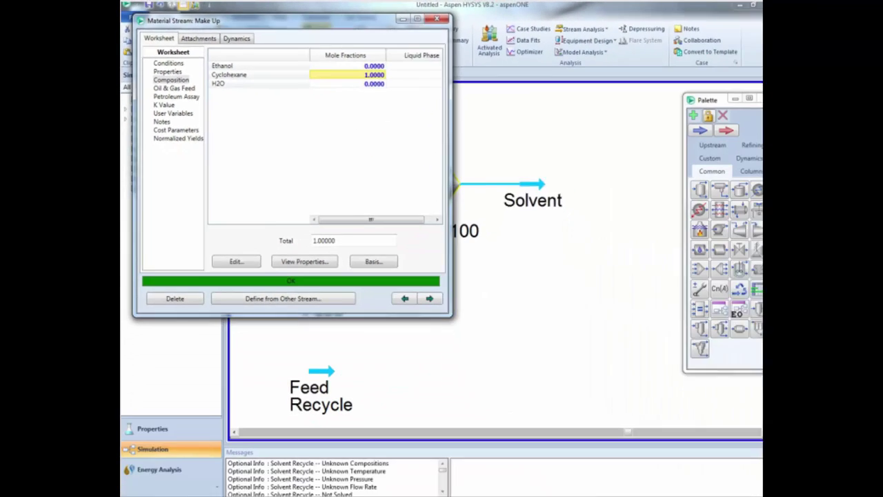
click(581, 21)
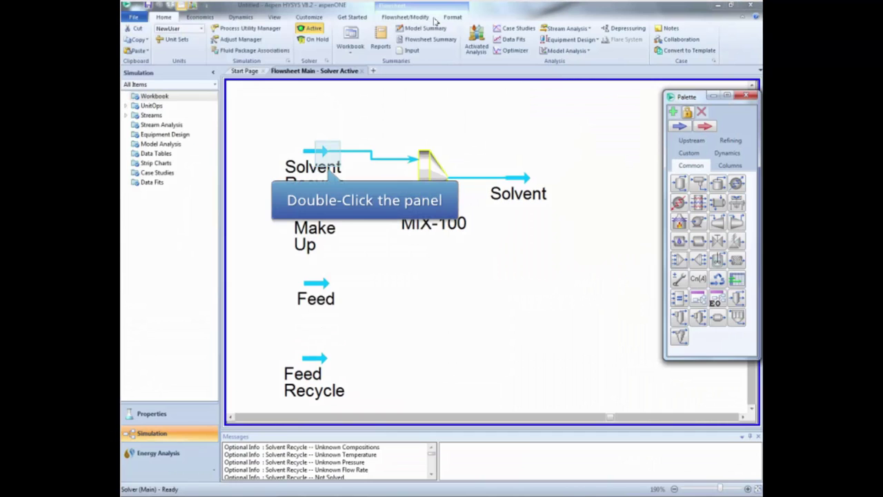
Step: Enter a 0.5 ethanol / 0.5 cyclohexane composition for the Solvent Recycle stream
double_click(327, 154)
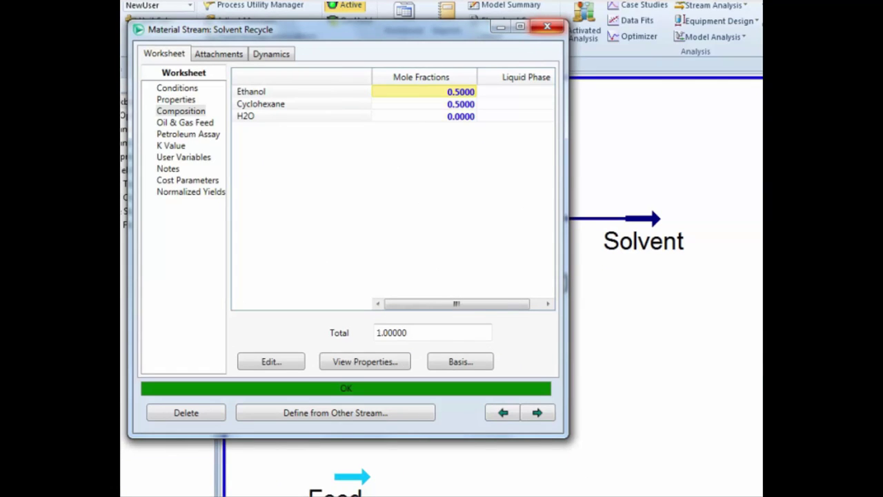
click(548, 28)
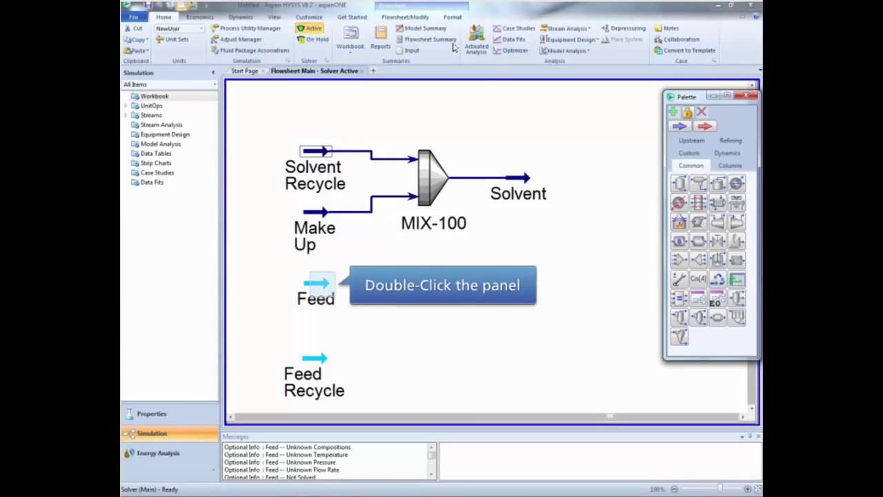
Step: Enter the conditions and composition for the Feed and Feed Recycle streams
double_click(321, 284)
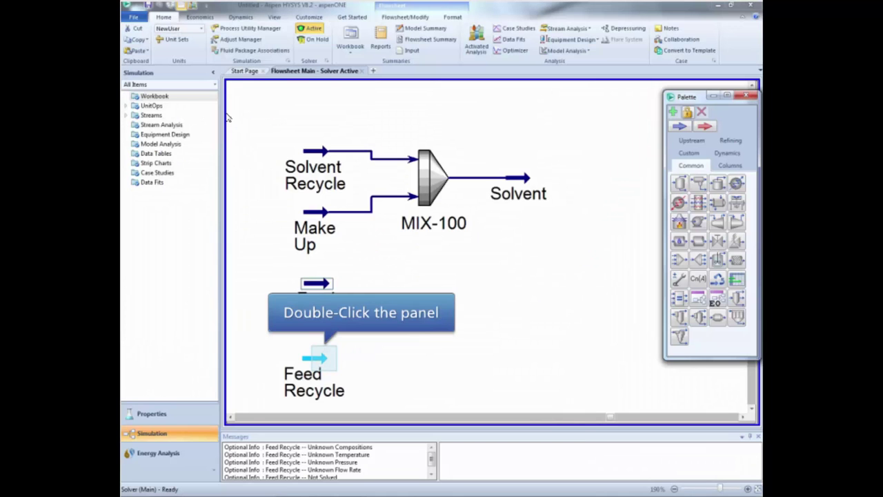
double_click(324, 358)
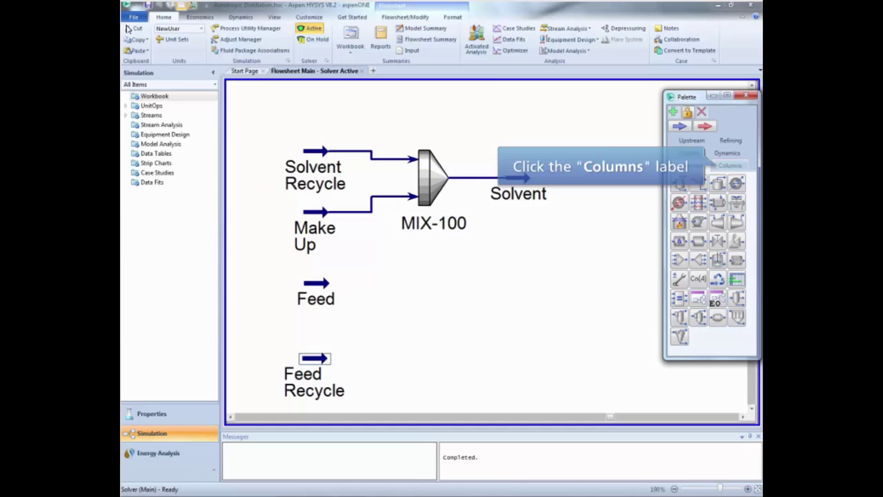
Step: Place three-phase distillation column T-100 on the flowsheet and open its Input Expert
click(729, 166)
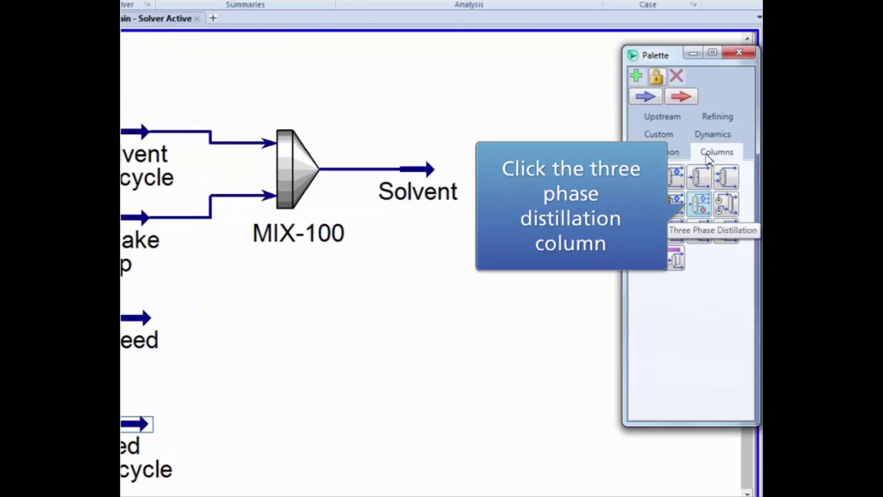
click(701, 204)
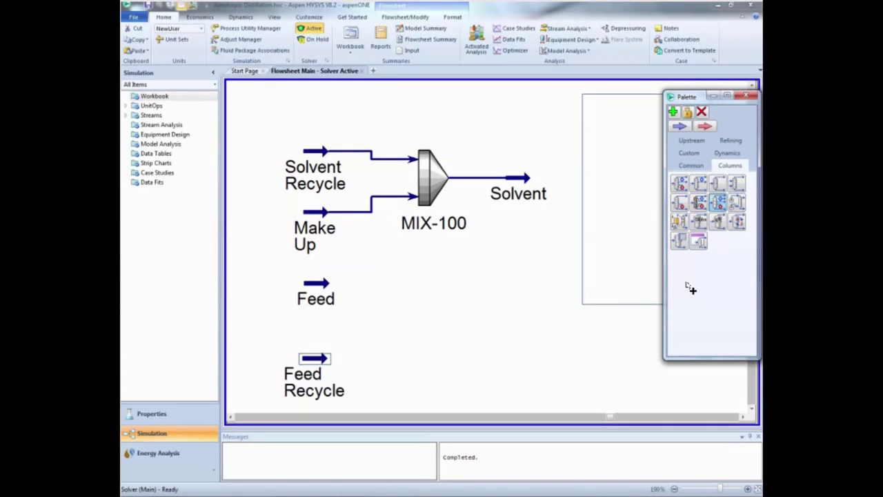
click(581, 305)
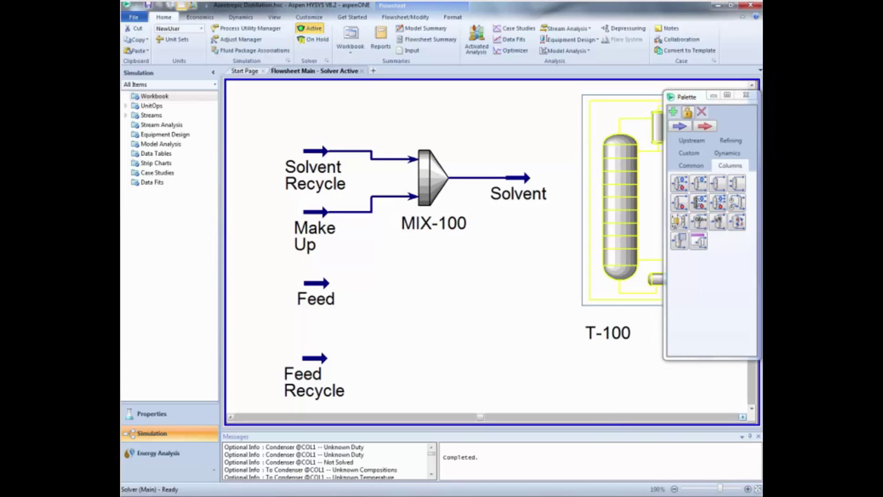
click(743, 417)
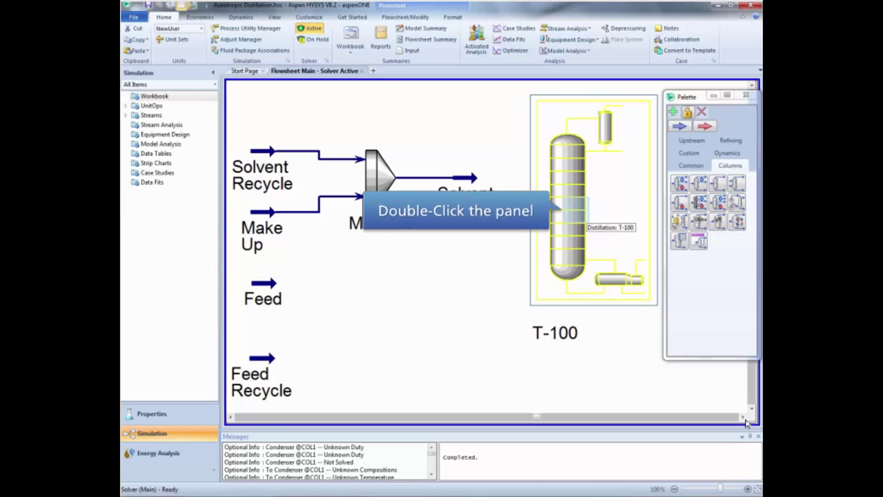
double_click(577, 211)
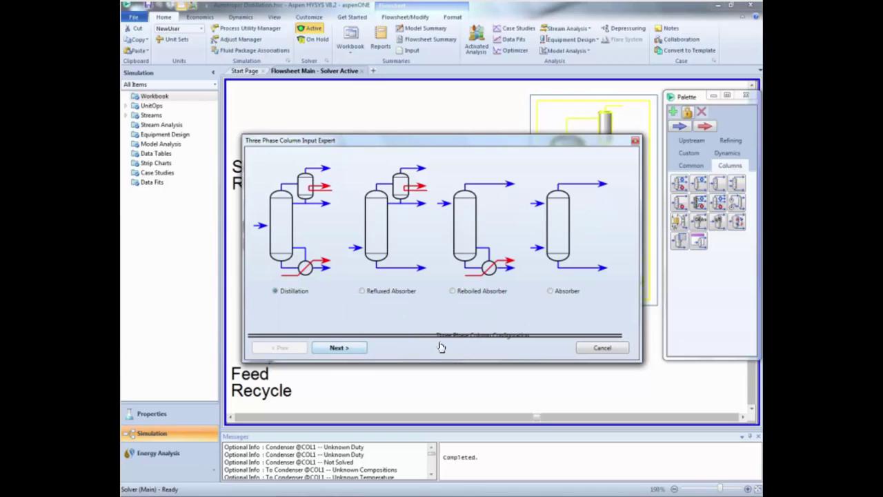
Step: Give T-100 a total condenser with energy stream Q-Cond and outlets Sol-Rec and C2 Feed
click(354, 349)
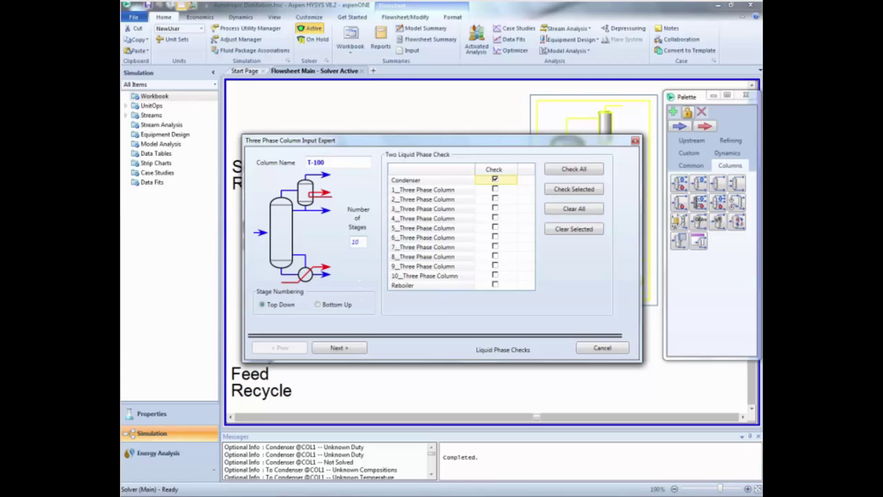
click(353, 348)
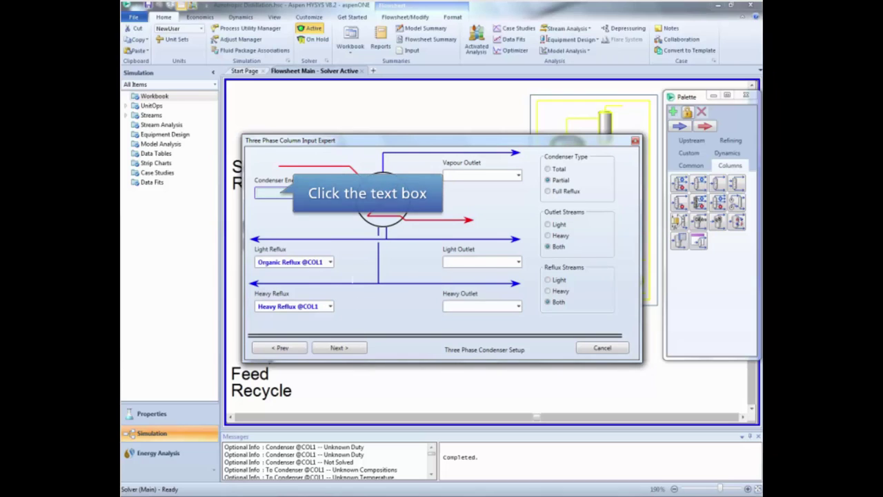
click(299, 196)
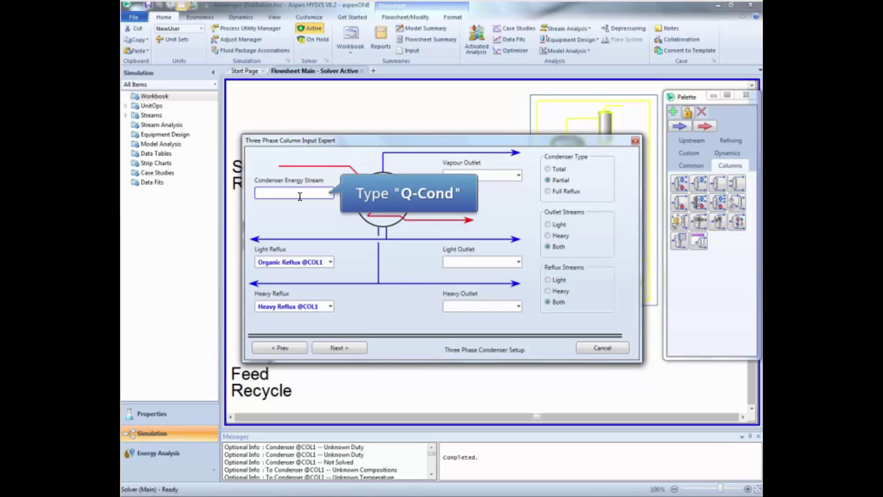
text(Q)
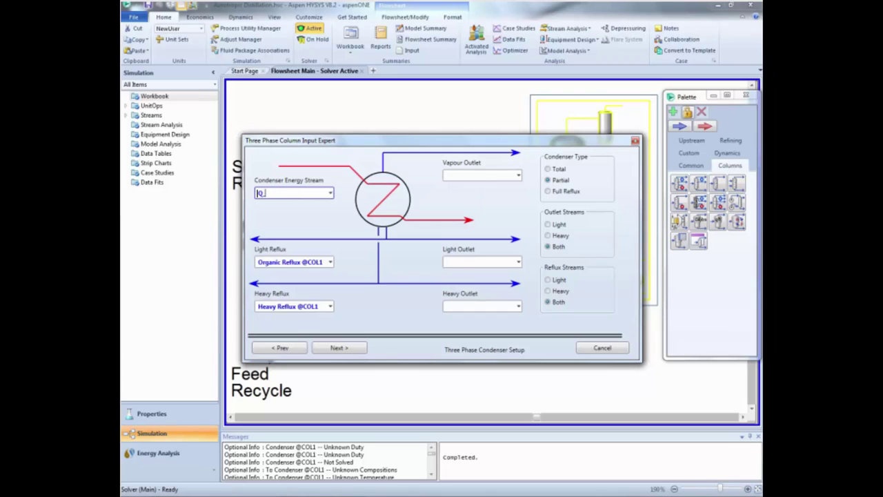
text(-Cond)
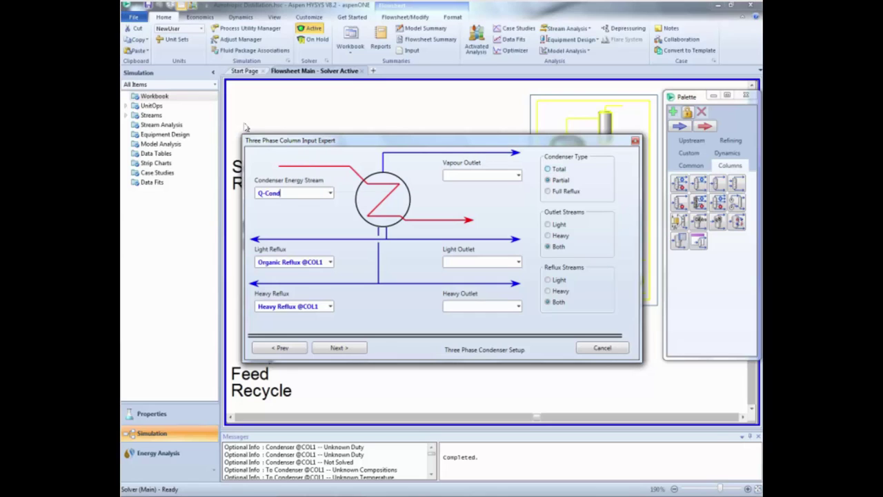
click(548, 169)
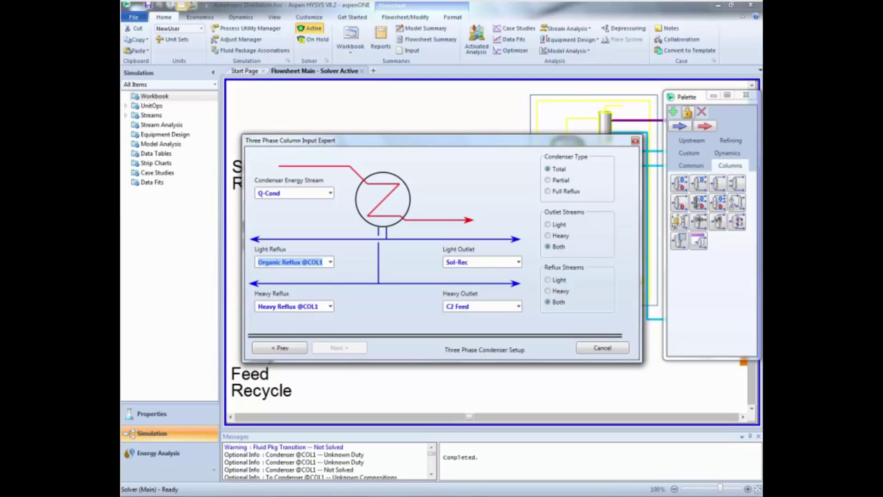
click(316, 398)
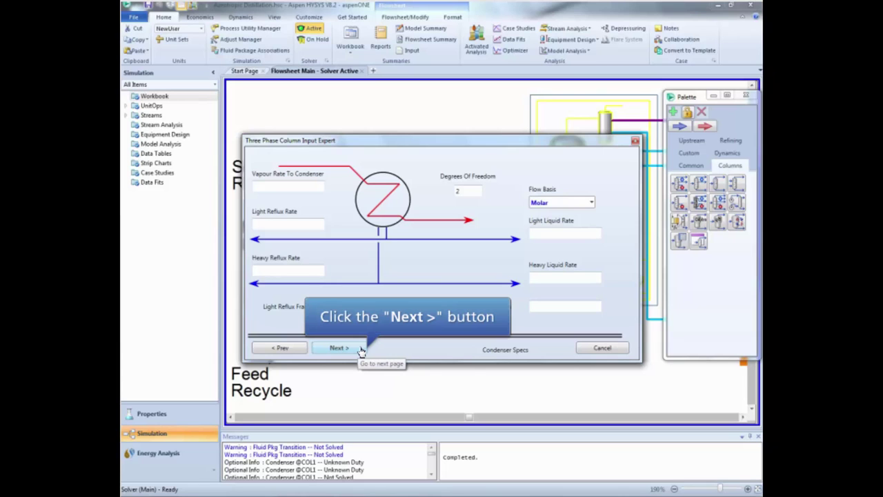
Step: Accept the connections, reboiler, 1 bar pressure profile and estimates pages to finish T-100's setup
click(359, 349)
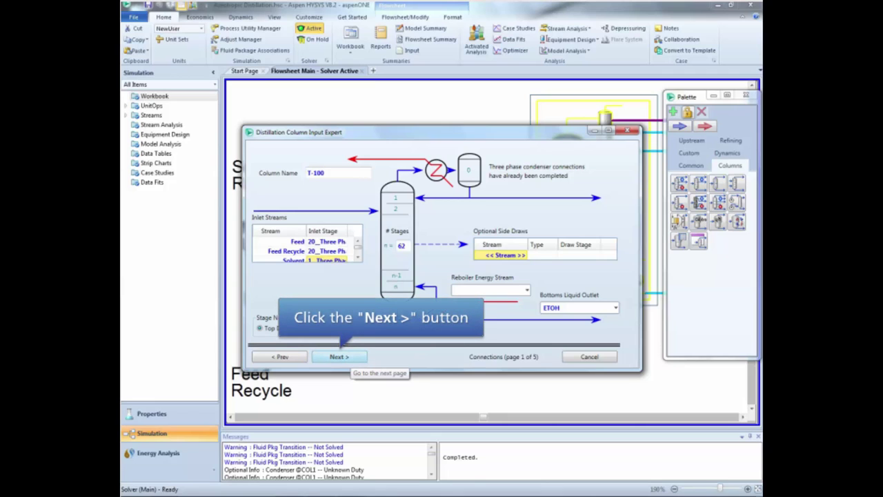
click(352, 359)
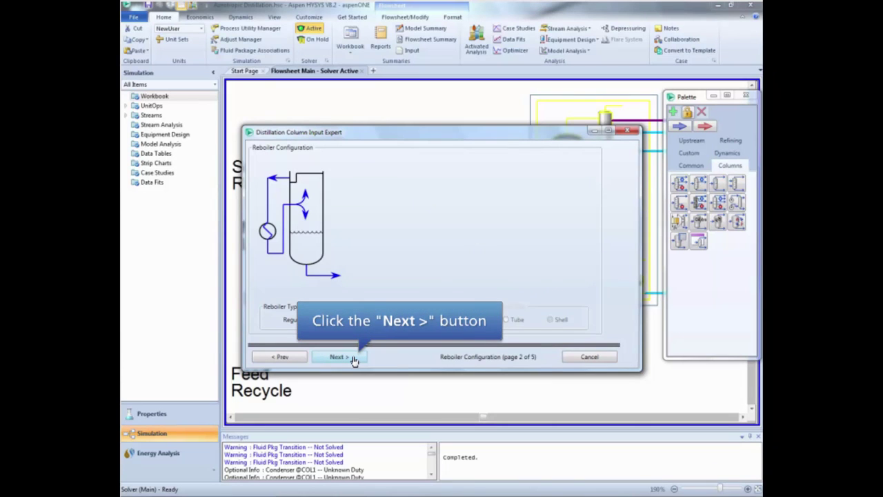
click(352, 358)
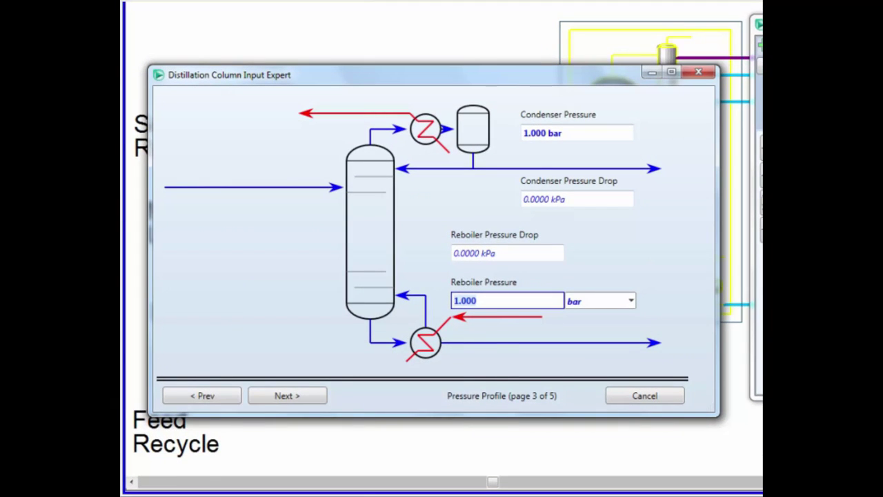
click(305, 398)
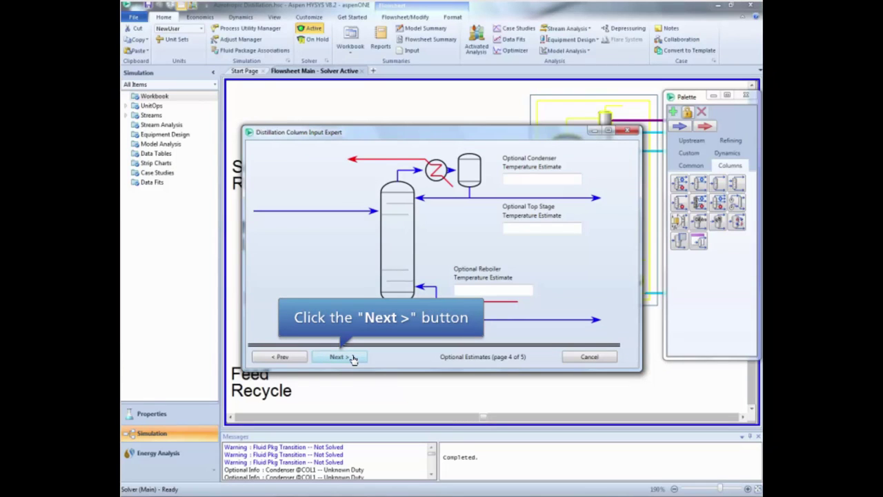
click(353, 357)
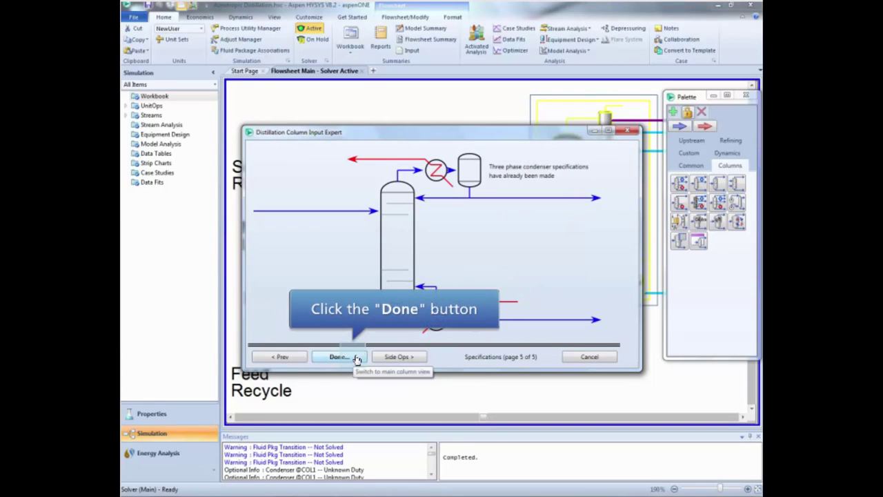
click(339, 356)
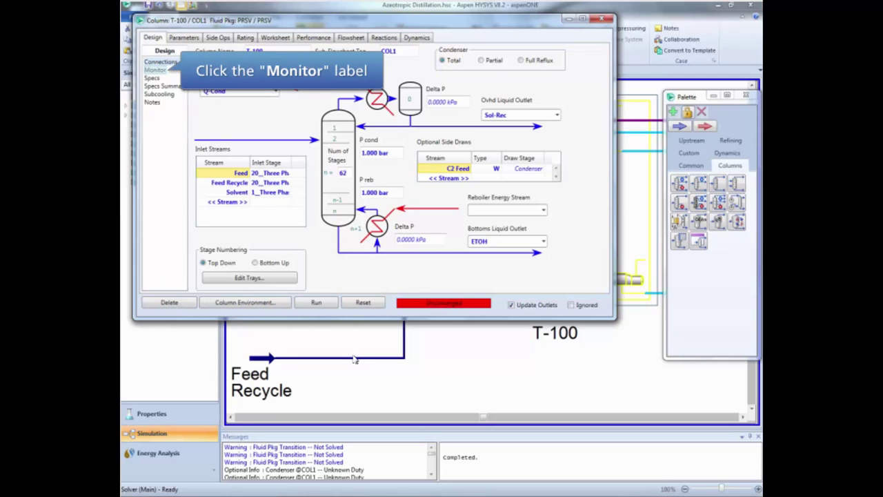
Step: Show T-100's Monitor page with Heavy Reflux Ratio 3.5 and Light Reflux Ratio 1.0 active, maximized
click(157, 71)
click(582, 19)
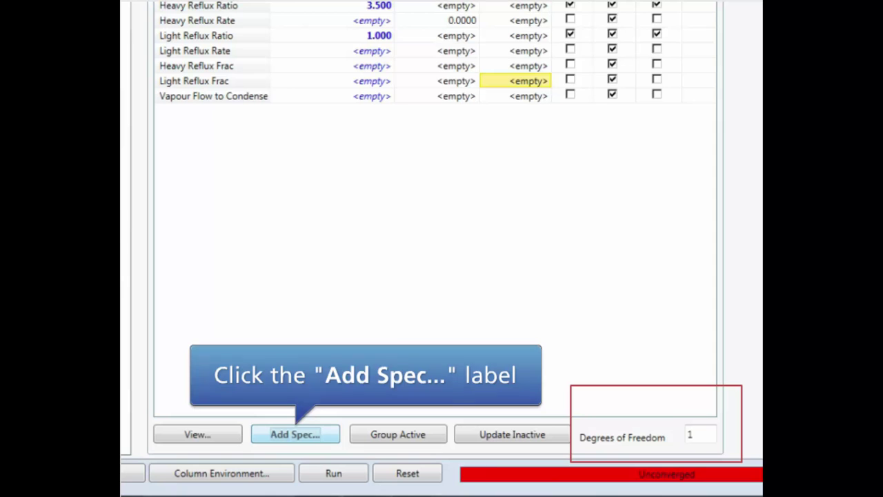
Step: Add a 0.9995 ethanol component-fraction spec on the ETOH draw and run T-100
click(299, 435)
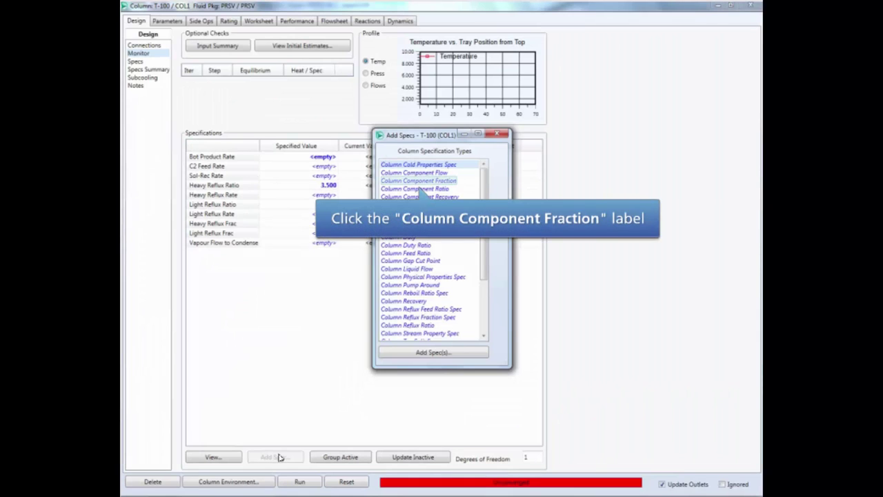
click(445, 182)
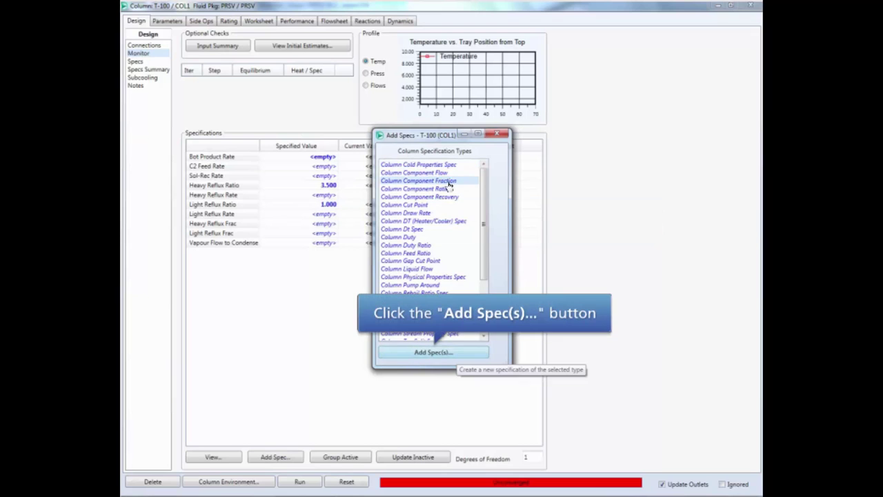
click(434, 352)
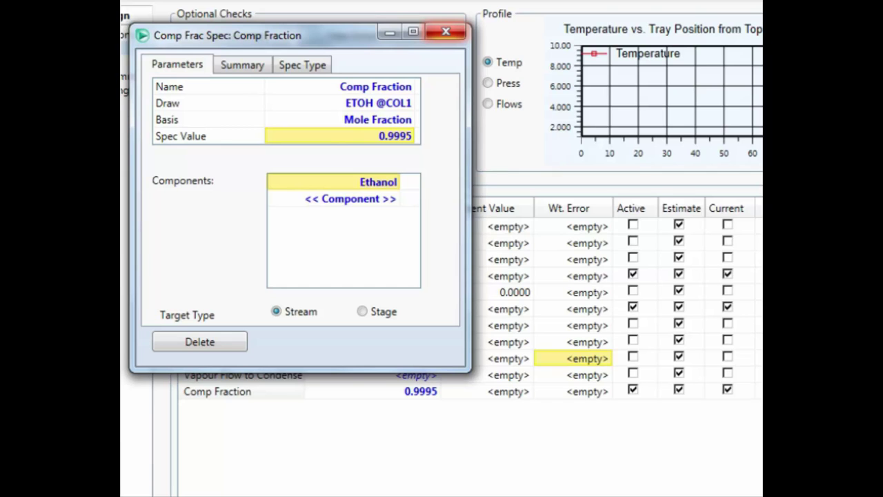
click(445, 32)
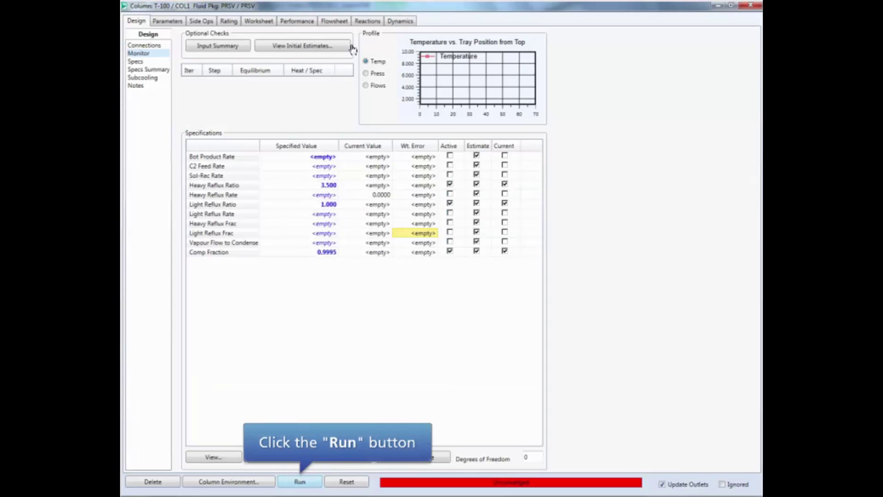
click(307, 481)
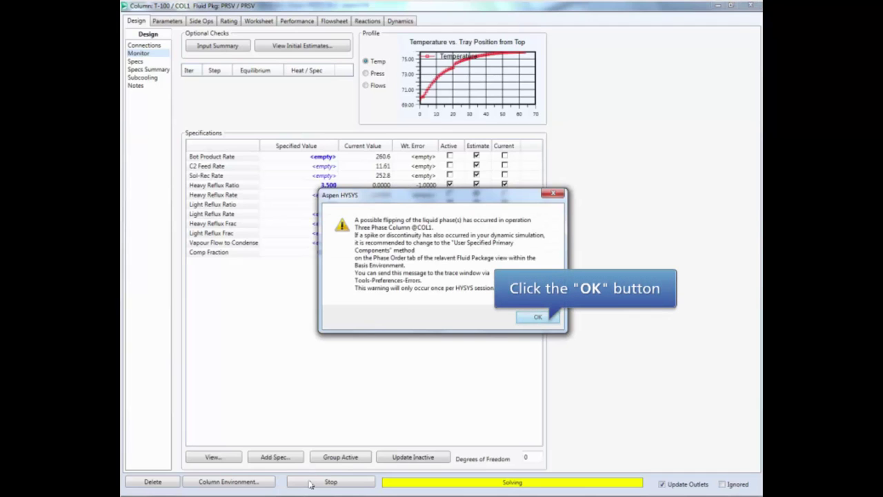
Step: Dismiss the liquid phase-flipping warning so T-100 converges, then return to the flowsheet
click(542, 317)
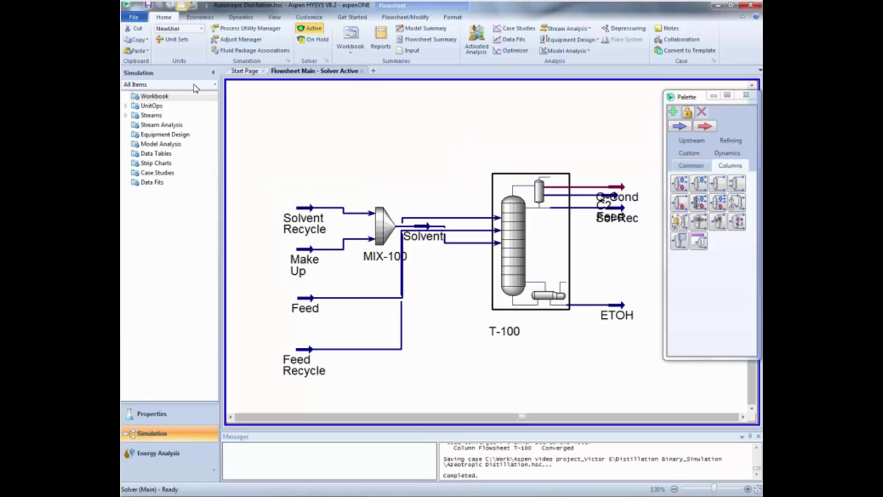
click(691, 166)
Step: Place spreadsheet SPRDSHT-1 at the flowsheet's top-left and adjust ADJ-1 just below it
click(736, 279)
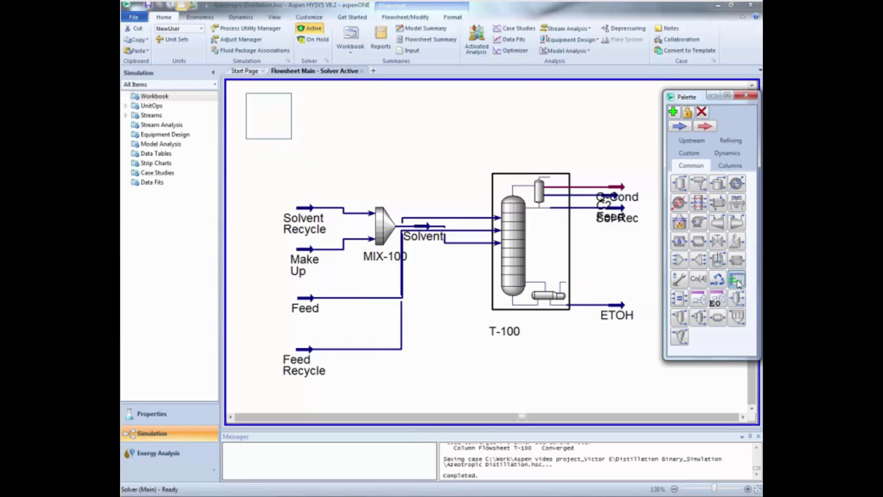
click(235, 154)
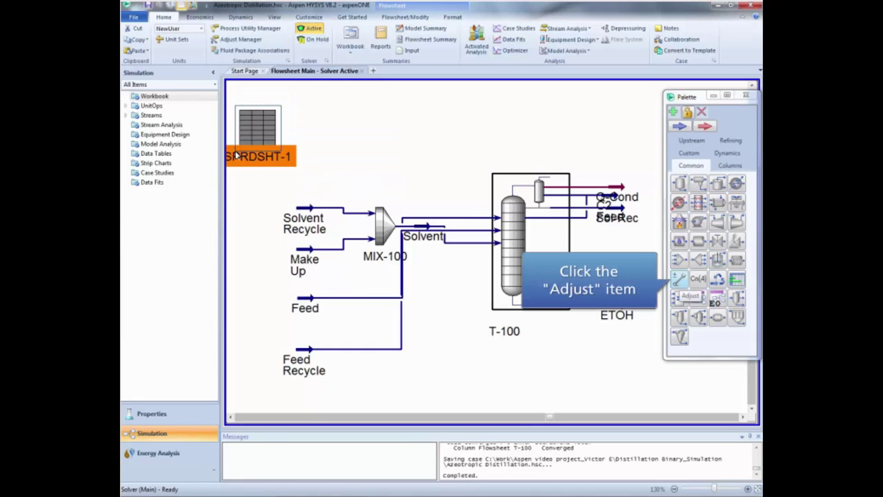
click(679, 280)
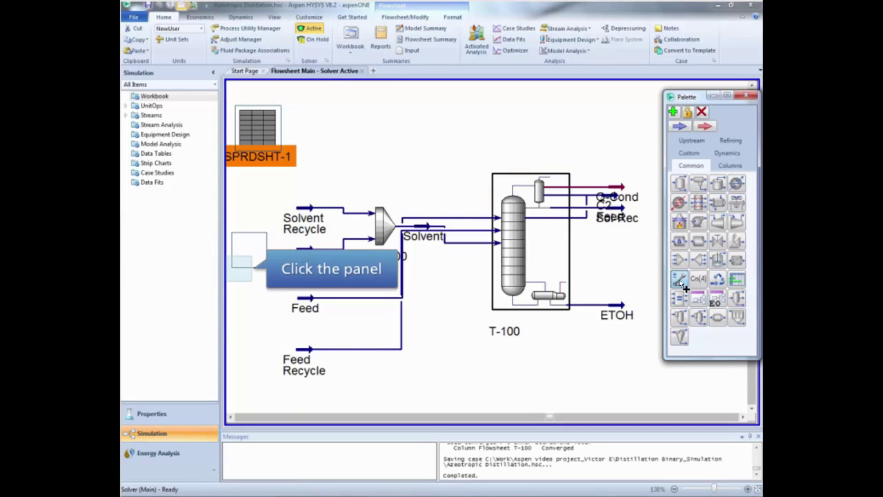
click(234, 273)
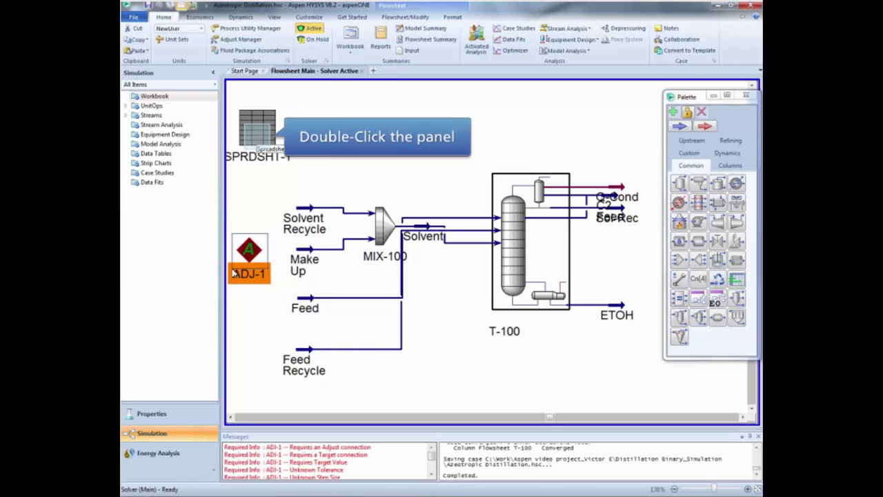
Step: Open SPRDSHT-1's cell grid, with Solvent Lost in A1 and Make Up Flow in A2
click(258, 140)
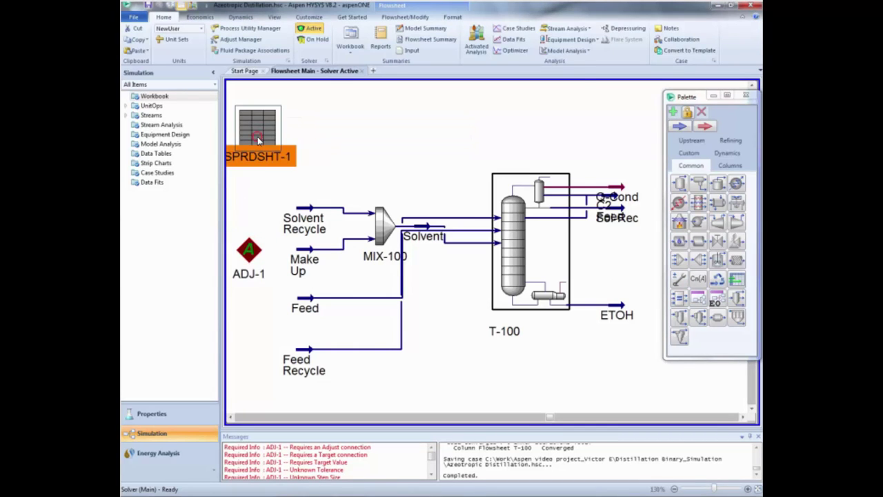
double_click(258, 140)
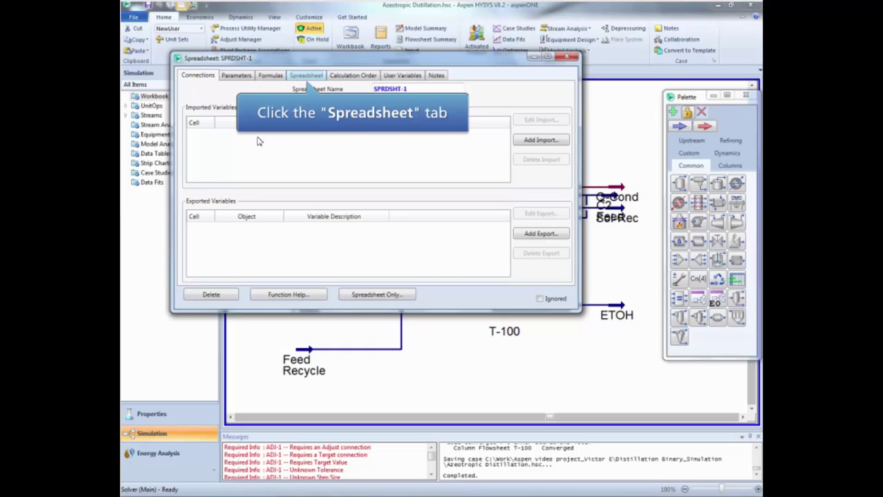
click(307, 77)
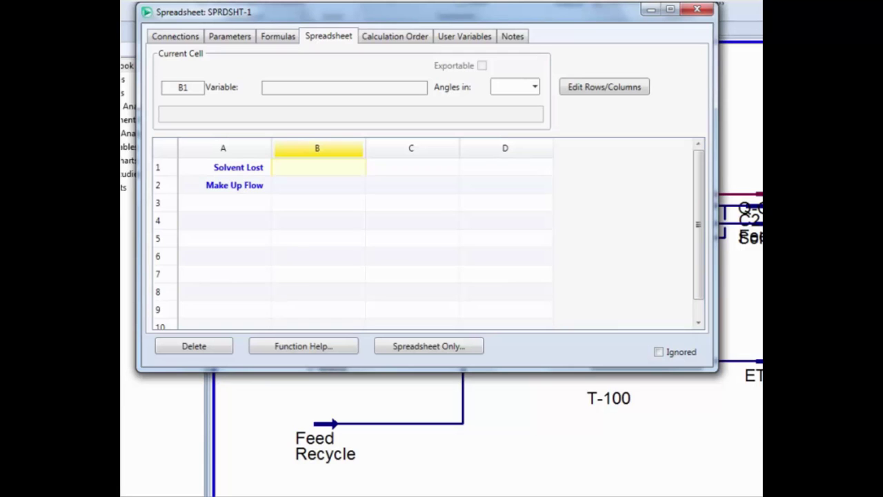
right_click(340, 169)
key(Escape)
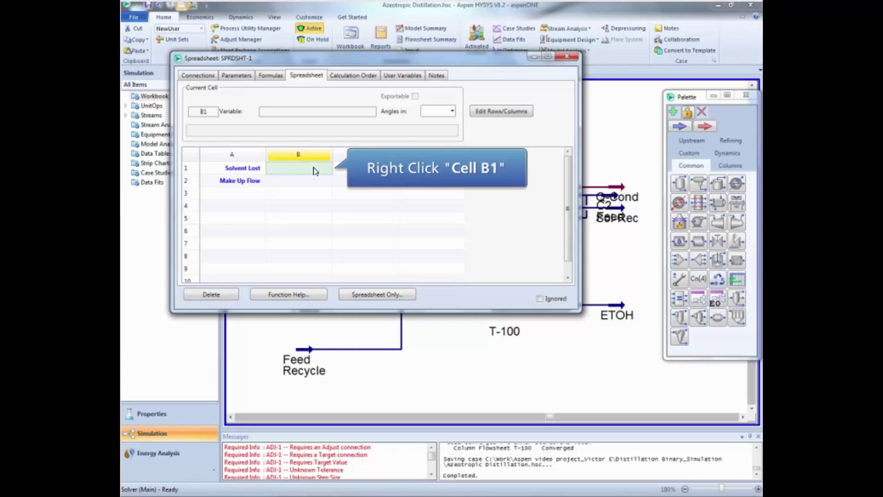
Step: Import ETOH's Master Comp Molar Flow for Cyclohexane into cell B1
right_click(314, 170)
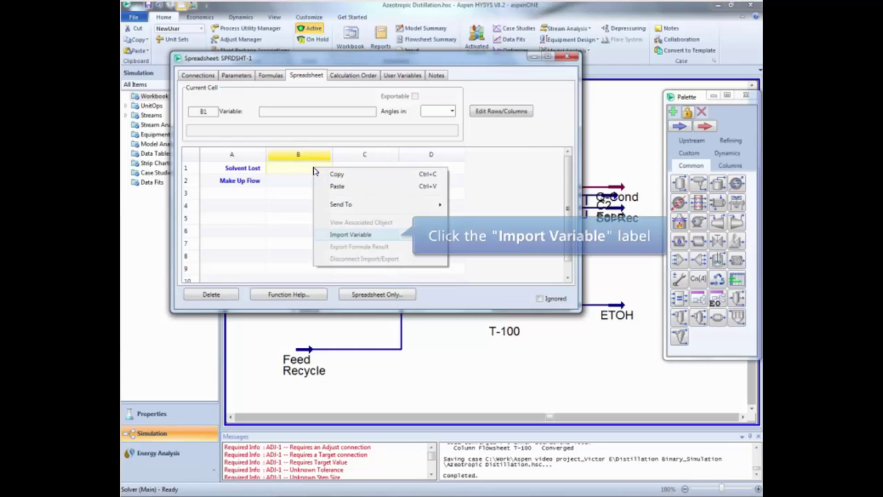
click(356, 235)
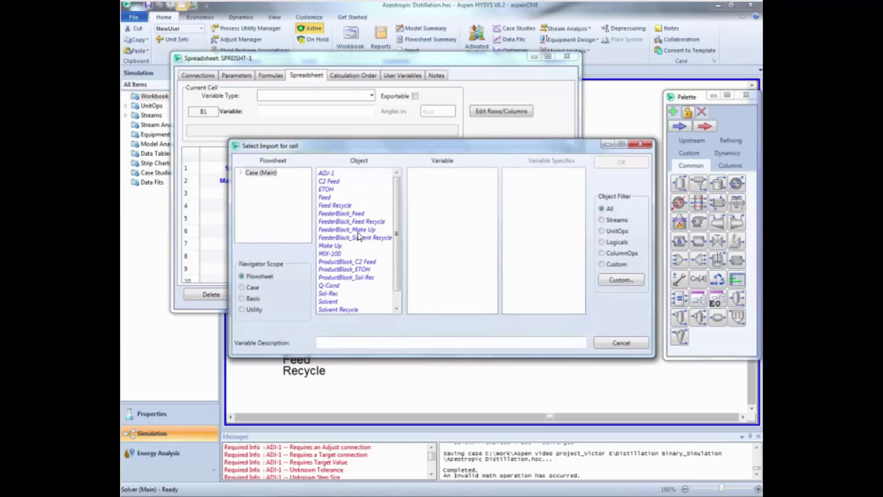
click(325, 189)
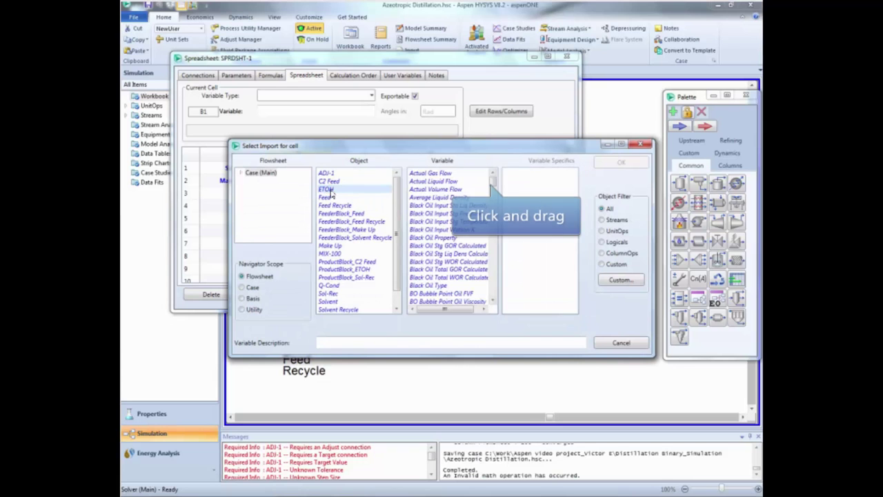
drag(493, 181, 489, 232)
click(450, 254)
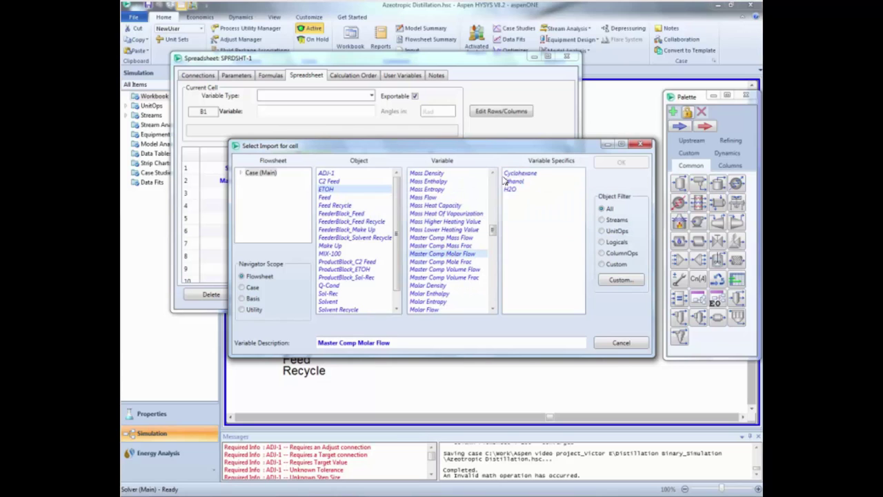
click(518, 173)
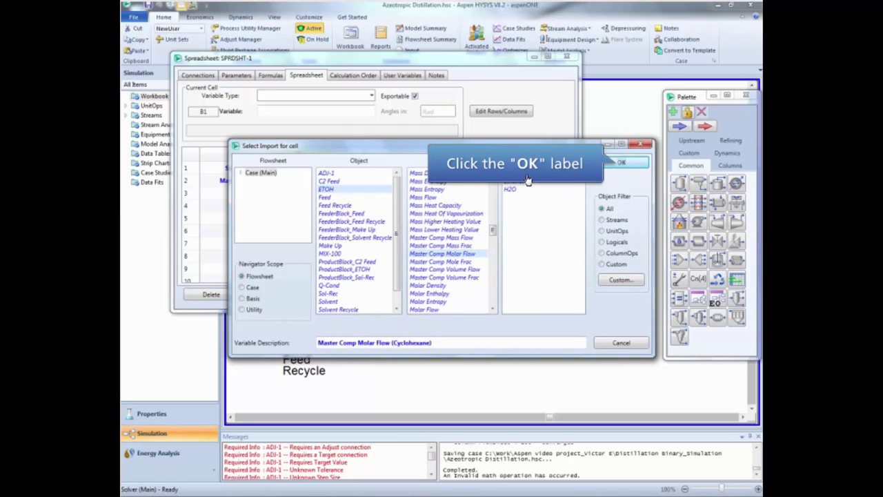
click(624, 166)
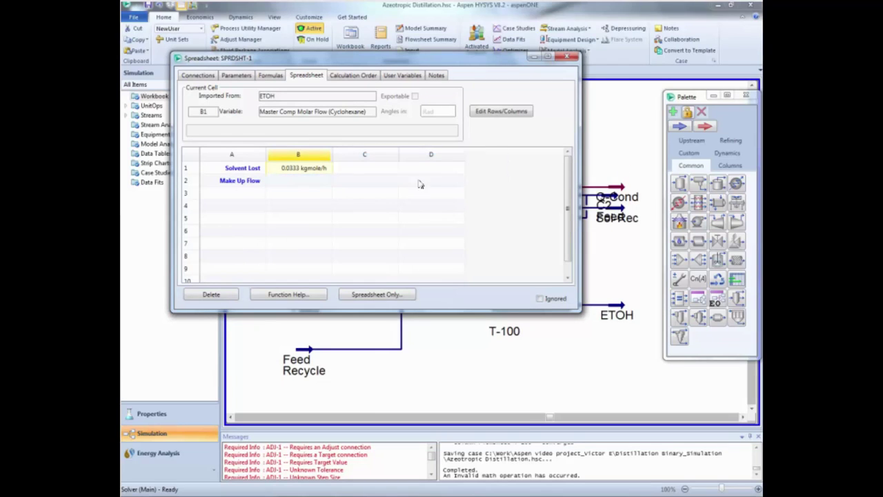
Step: Import the Make Up stream's Molar Flow into cell B2 and close the spreadsheet
right_click(303, 184)
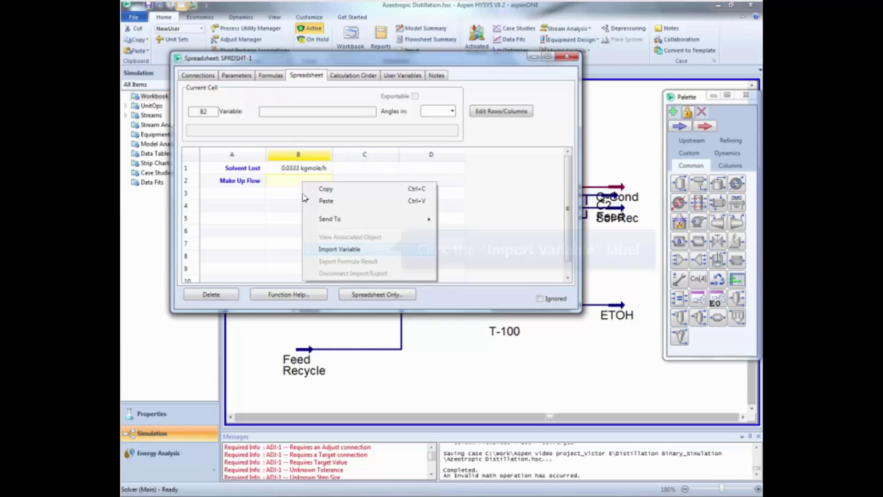
click(343, 249)
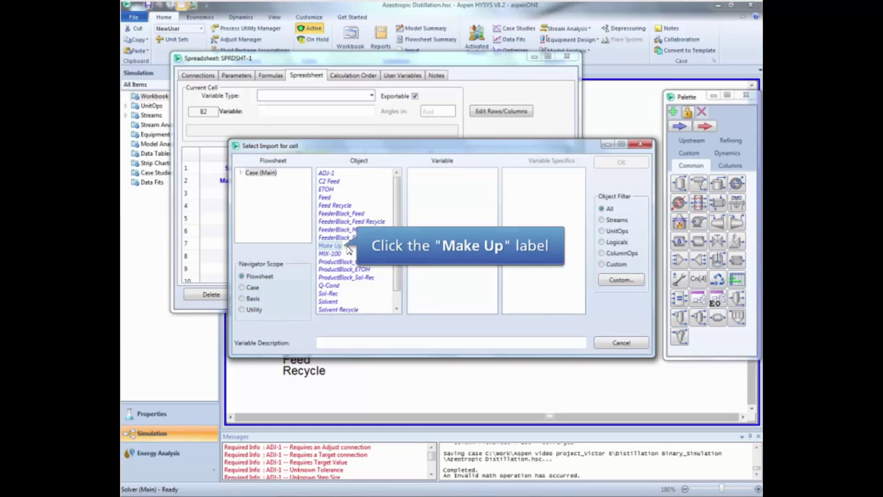
click(336, 247)
drag(493, 178, 495, 234)
click(432, 271)
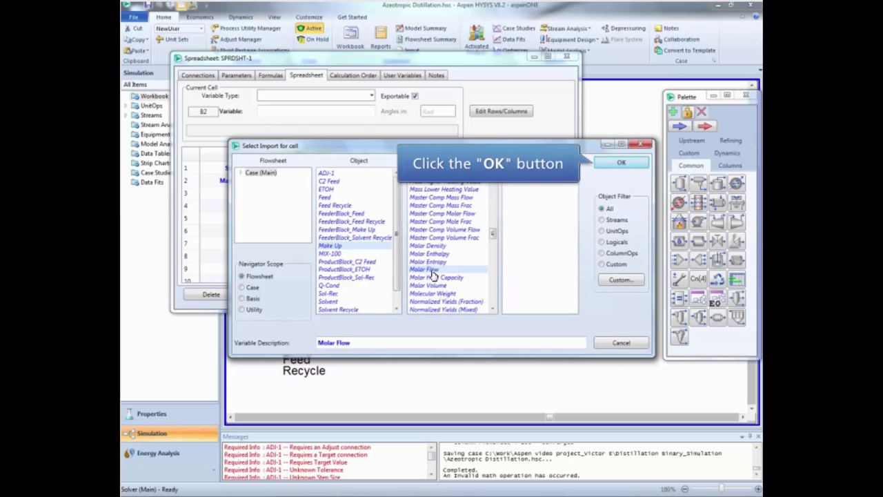
click(632, 166)
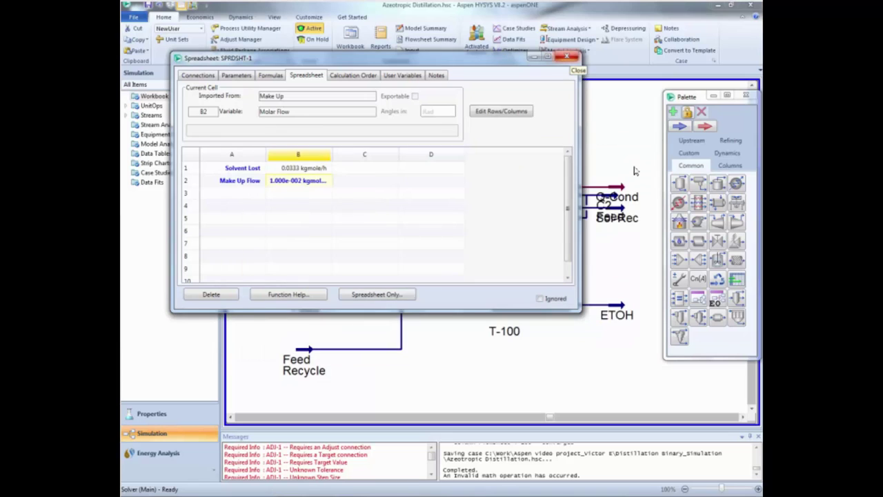
click(572, 57)
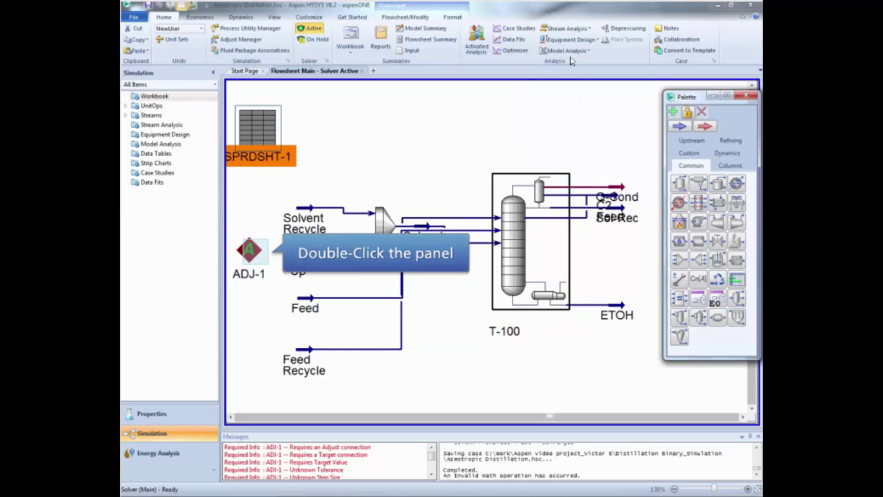
Step: In ADJ-1, select Make Up's Molar Flow as the Adjusted Variable
double_click(251, 252)
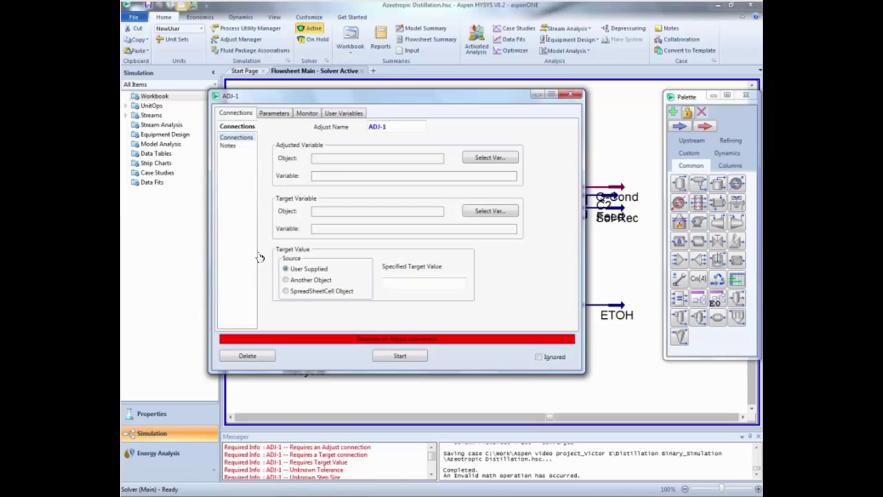
click(509, 160)
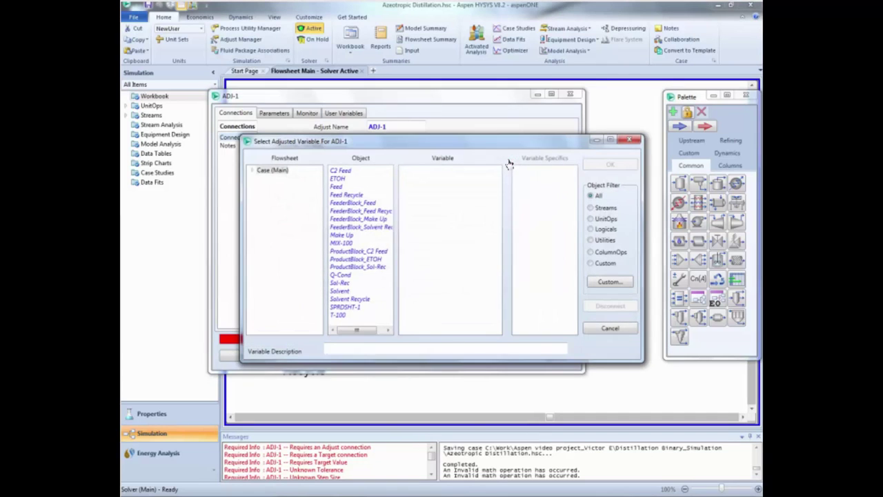
click(352, 235)
drag(495, 203, 497, 291)
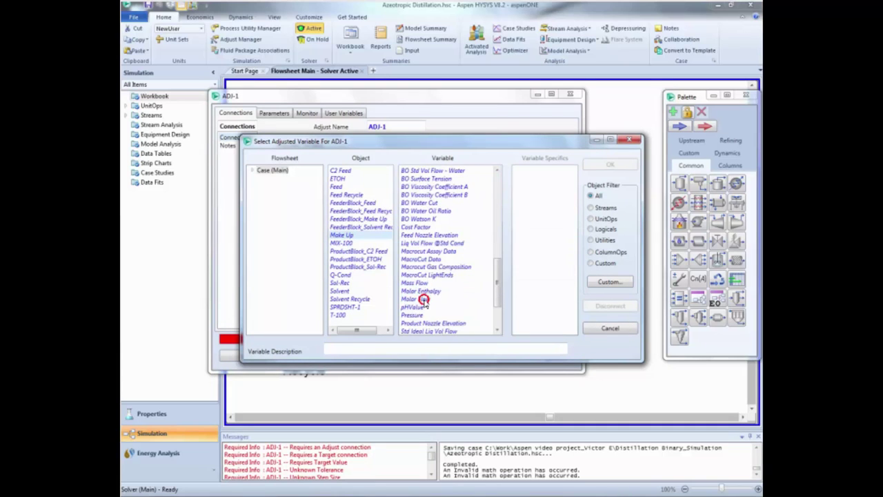
click(426, 301)
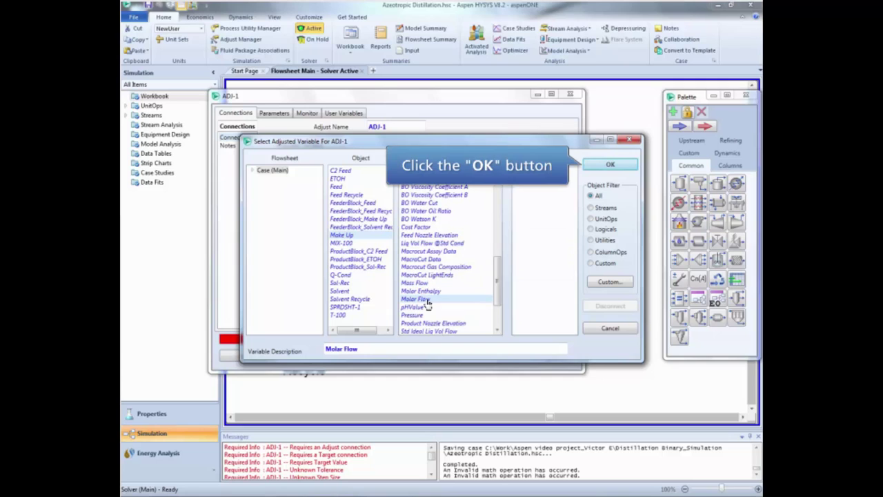
click(609, 165)
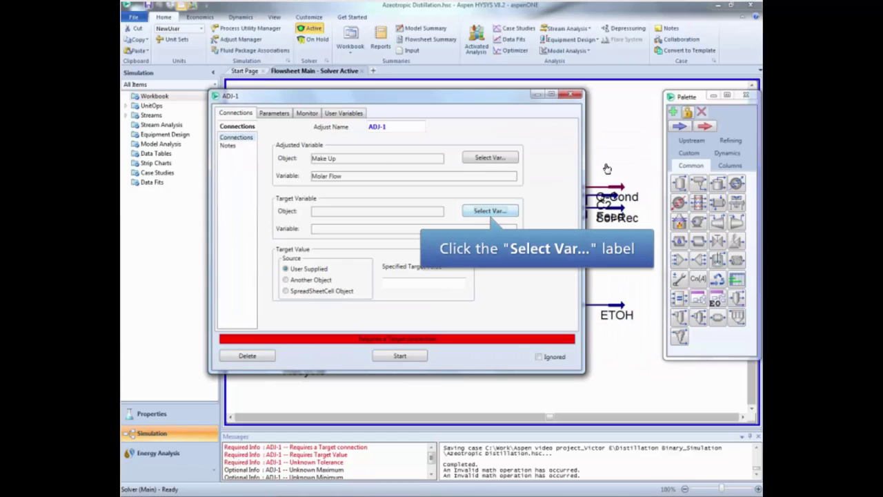
Step: Select ETOH's Master Comp Molar Flow for Cyclohexane as ADJ-1's Target Variable
click(497, 212)
click(339, 179)
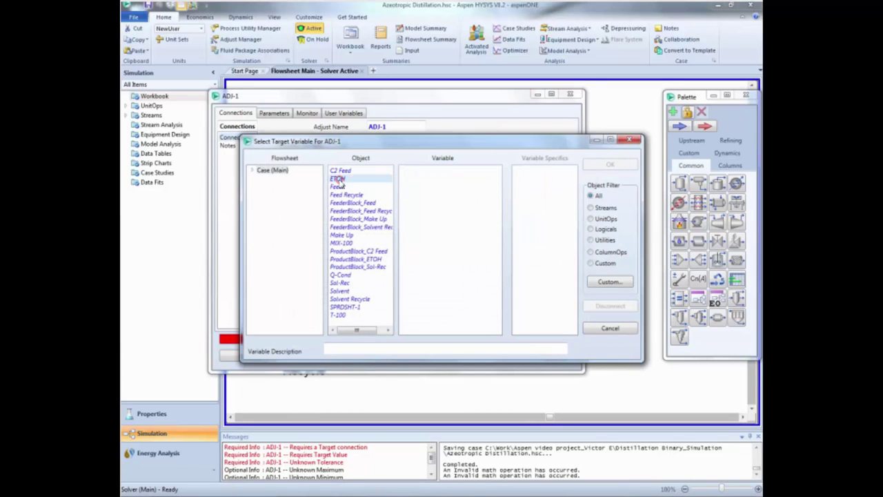
drag(498, 180, 504, 243)
click(460, 245)
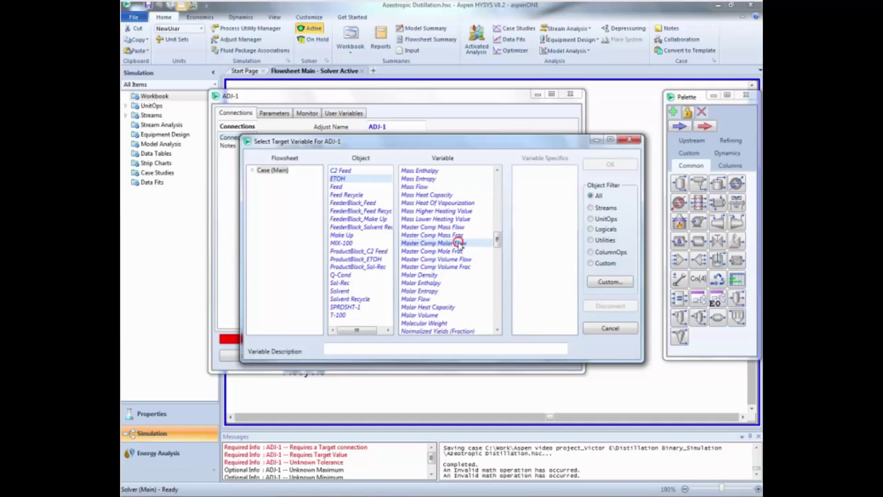
click(531, 171)
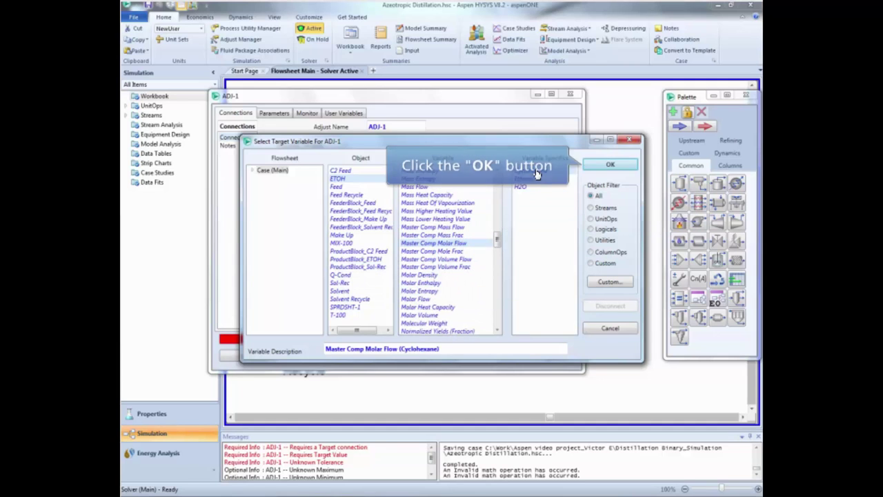
click(610, 165)
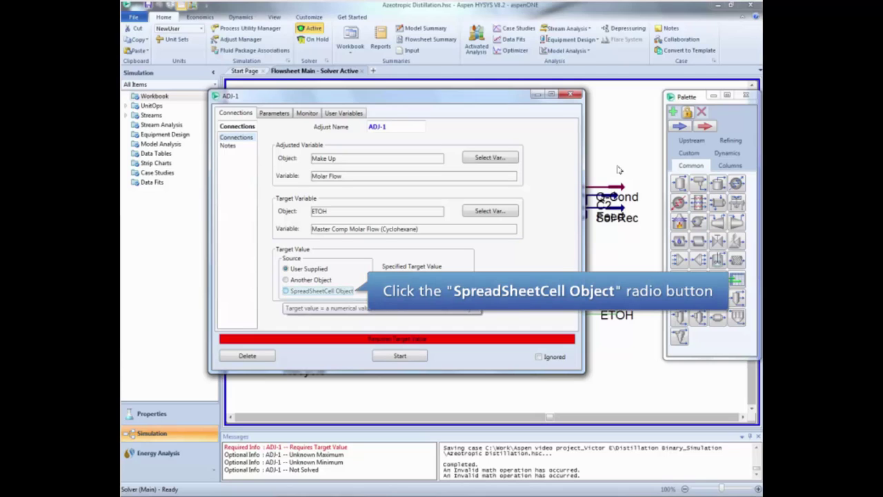
Step: Set ADJ-1's target value source to SpreadSheetCell SPRDSHT-1@B2
click(283, 292)
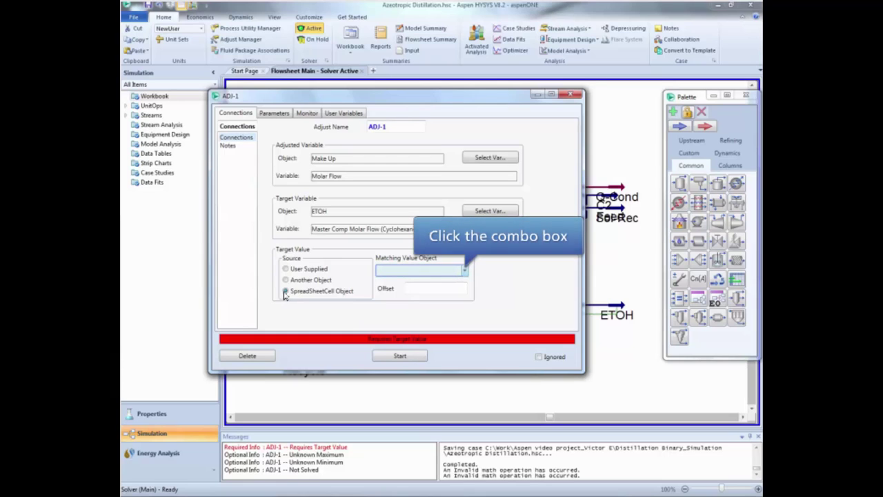
click(465, 271)
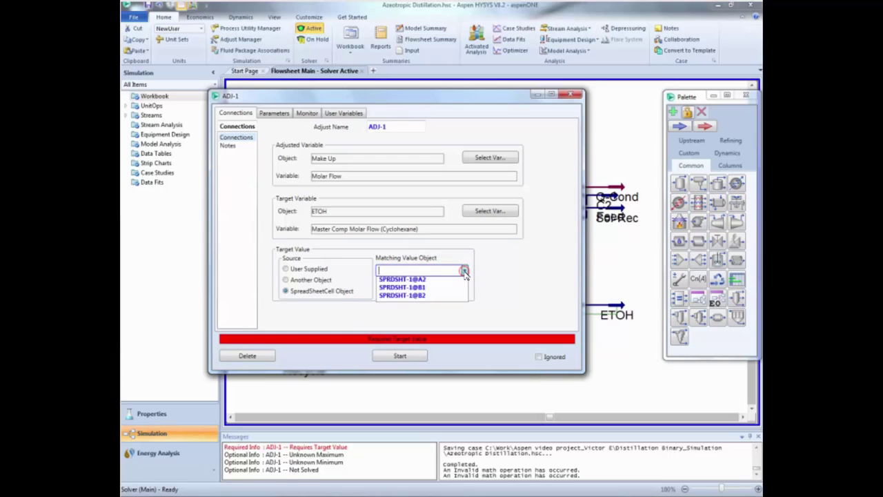
click(421, 308)
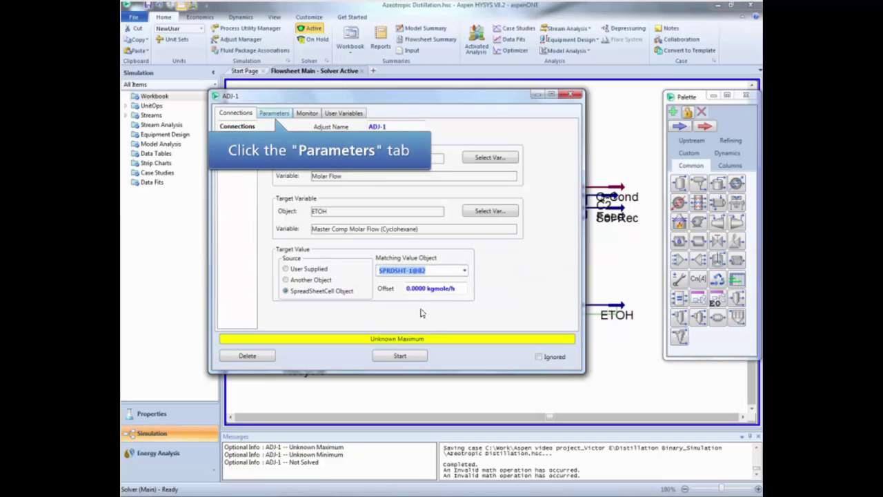
Step: Start ADJ-1 from Parameters until it solves at 0.0333078 kgmole/h, then close it
click(276, 115)
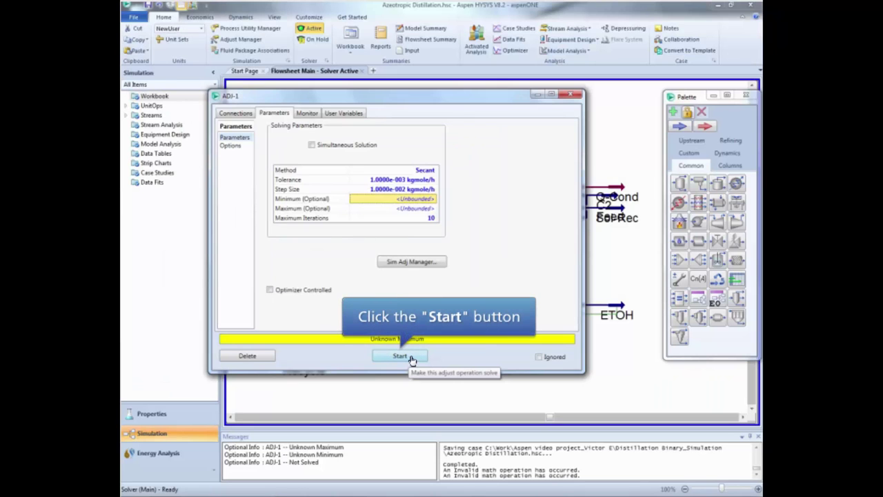
click(409, 358)
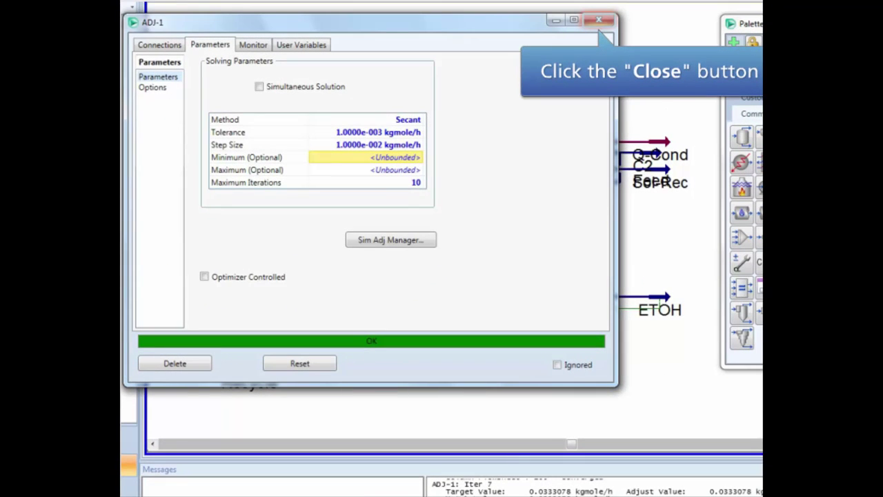
click(599, 19)
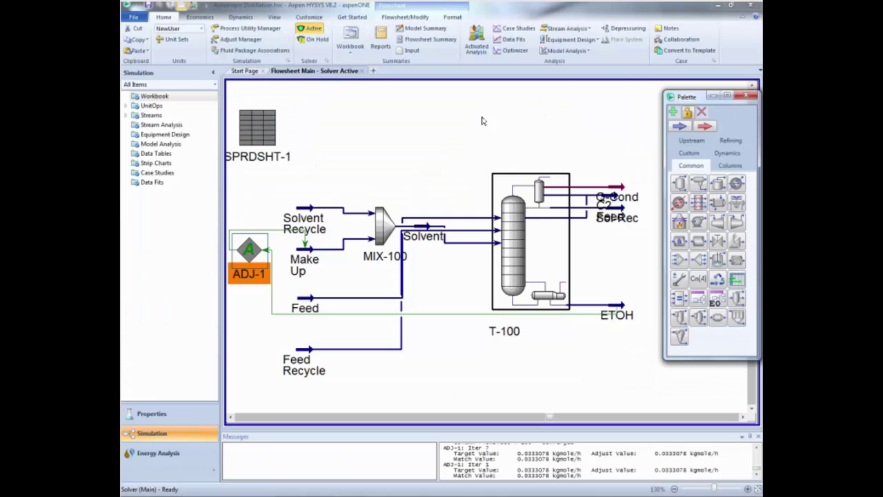
double_click(261, 128)
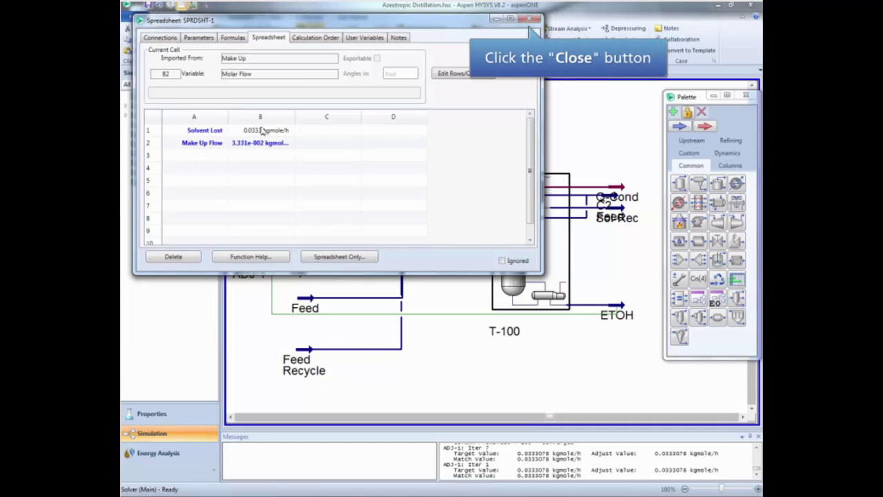
click(528, 20)
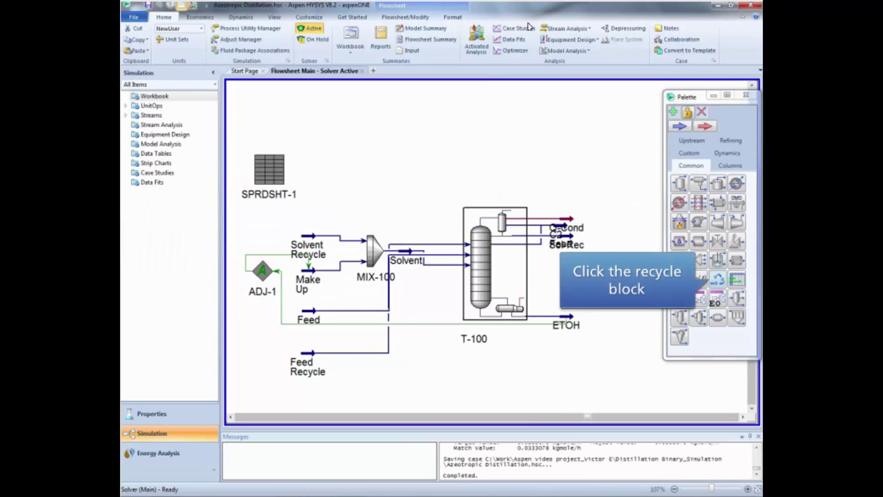
Step: Add recycle RCY-1 above T-100 with inlet Sol-Rec and outlet Solvent Recycle
click(718, 281)
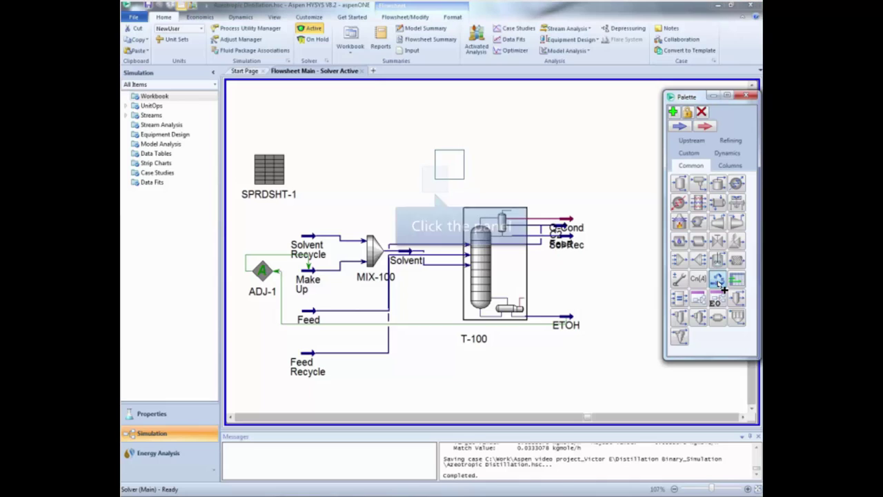
click(439, 185)
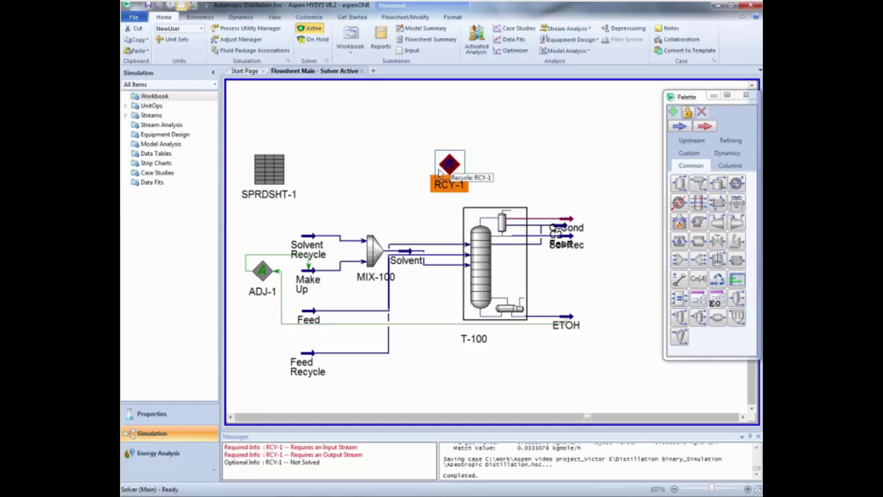
double_click(452, 169)
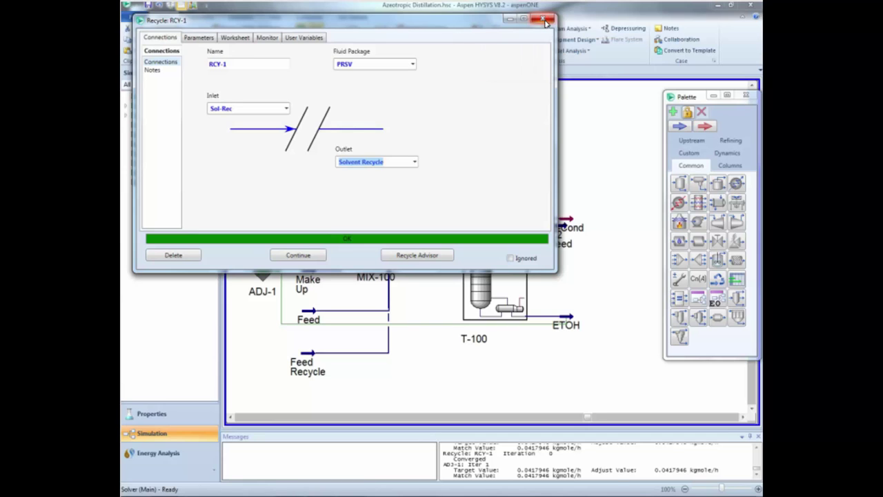
click(544, 21)
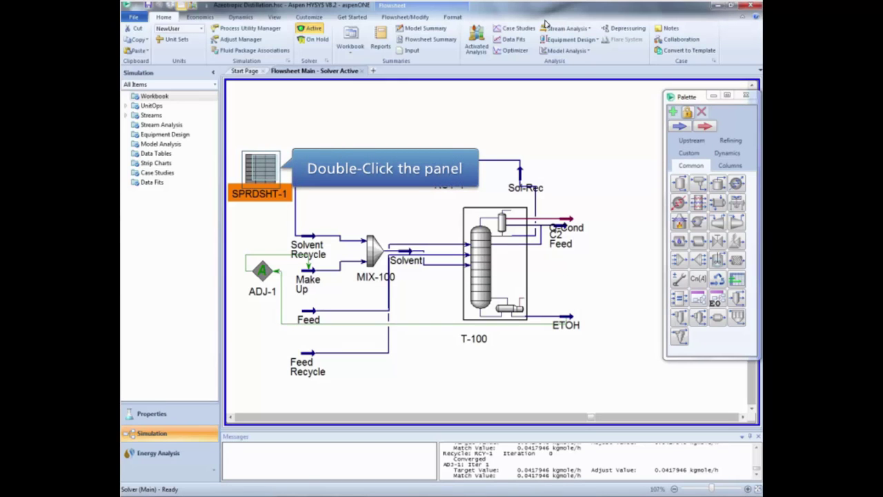
Step: Reopen SPRDSHT-1 to review its values
double_click(264, 168)
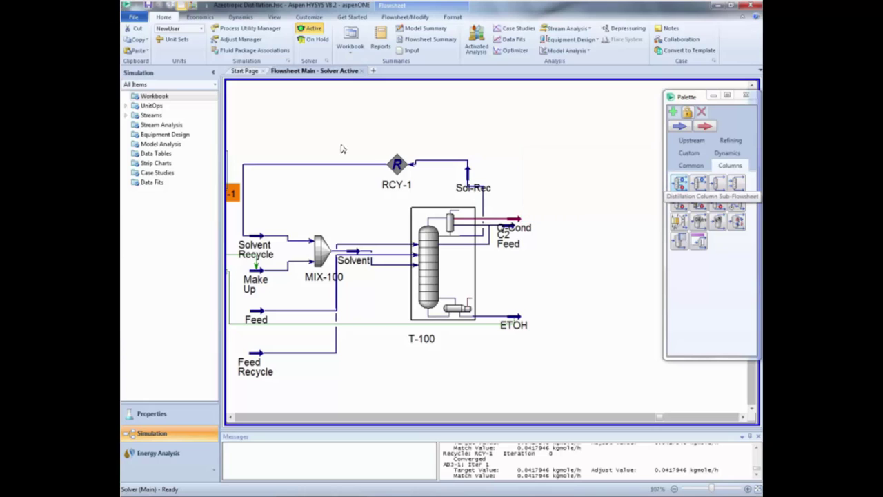
Step: Add column T-101: 50 stages, C2 Feed at stage 35, Q-Cond2, Feed Rec, Water
click(680, 183)
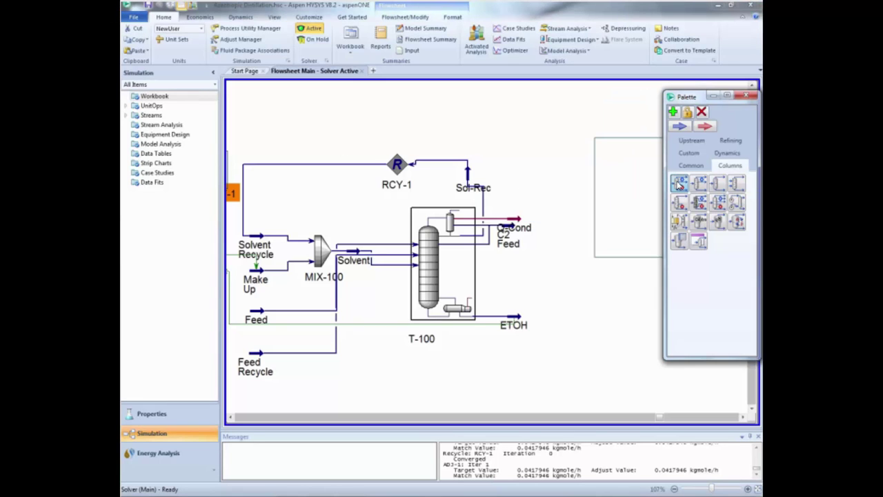
click(580, 276)
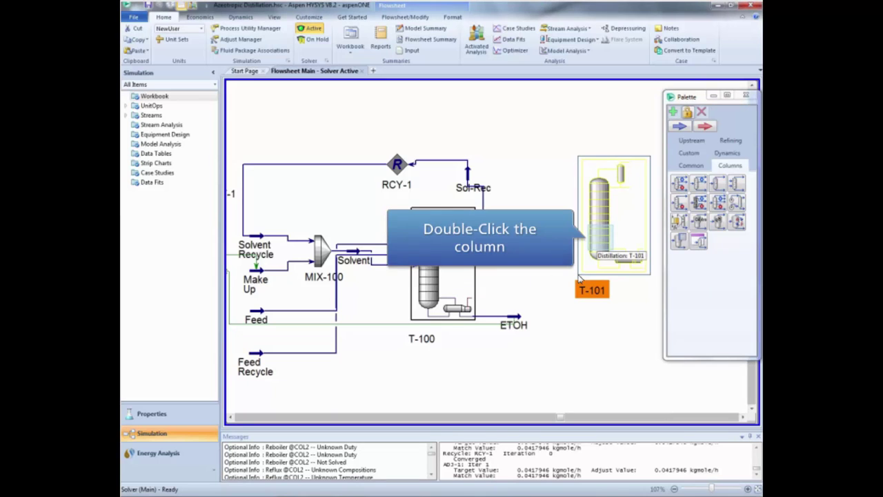
double_click(601, 234)
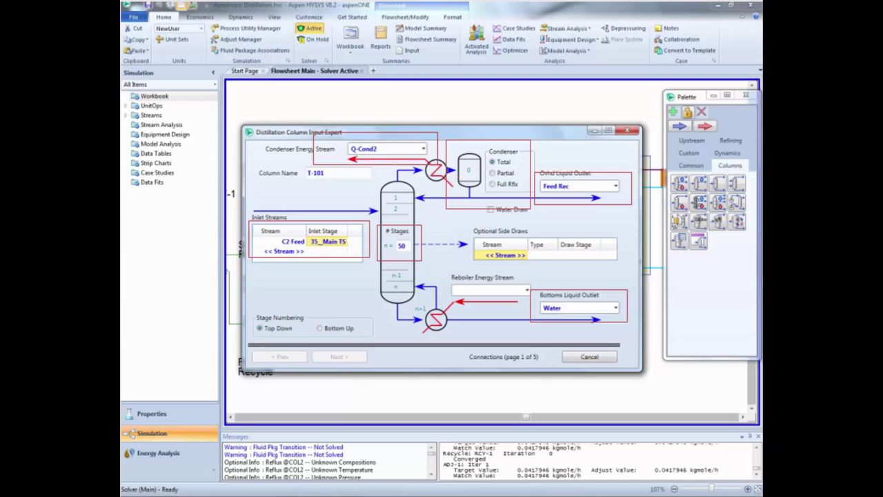
click(287, 395)
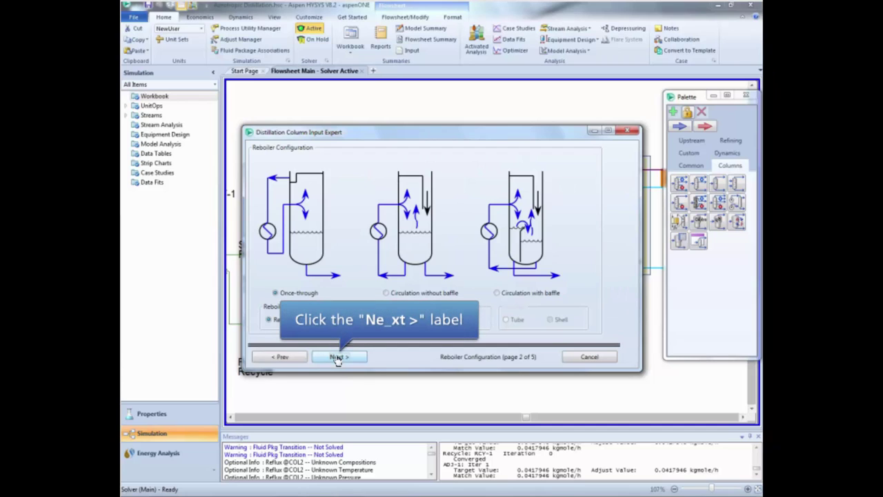
Step: Complete T-101's Input Expert with a 0.5 reflux ratio and open the column's property view
click(336, 358)
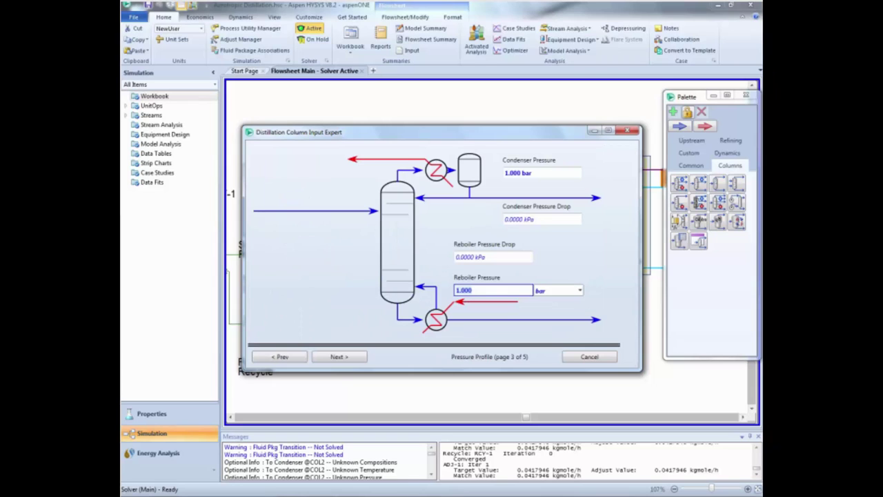
click(355, 357)
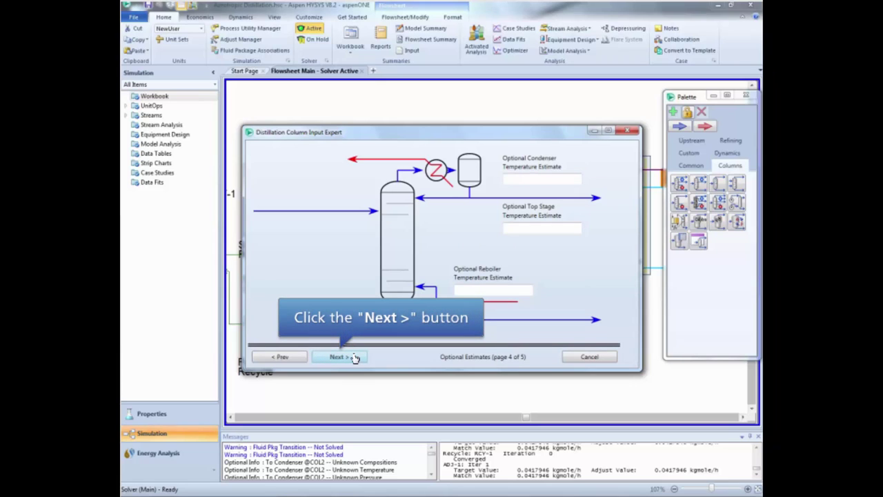
click(352, 356)
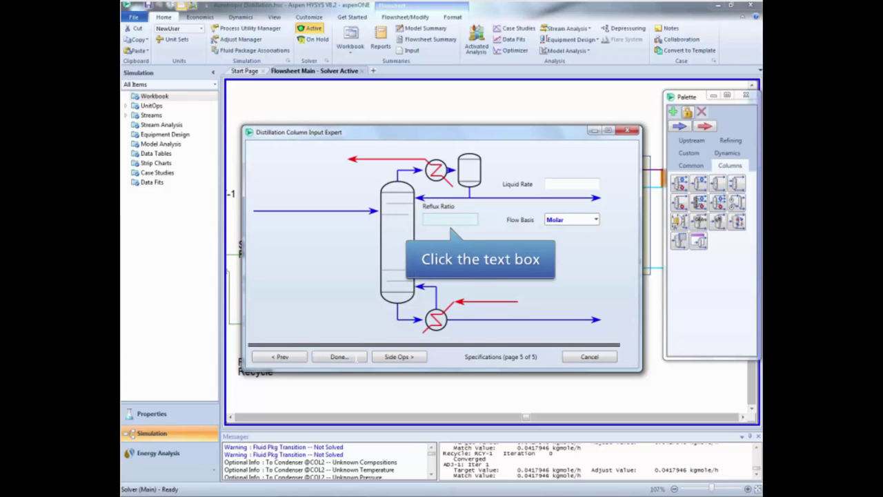
click(450, 220)
text(0.5)
key(Return)
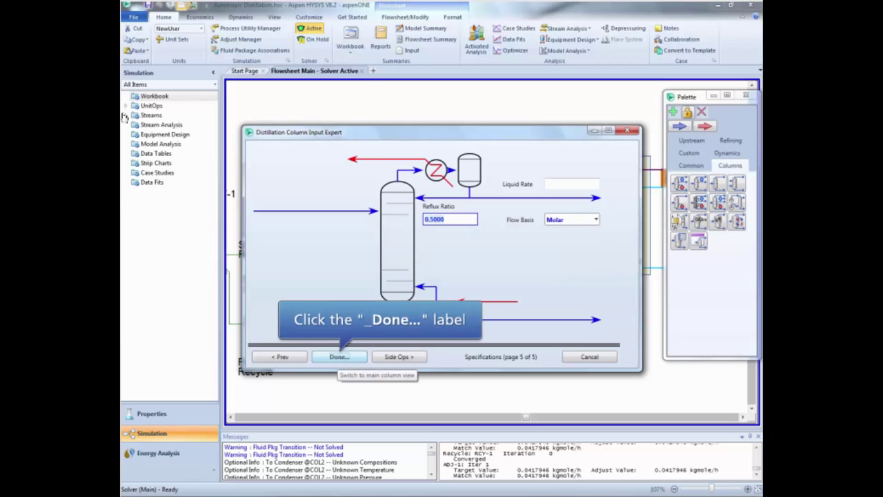
click(338, 357)
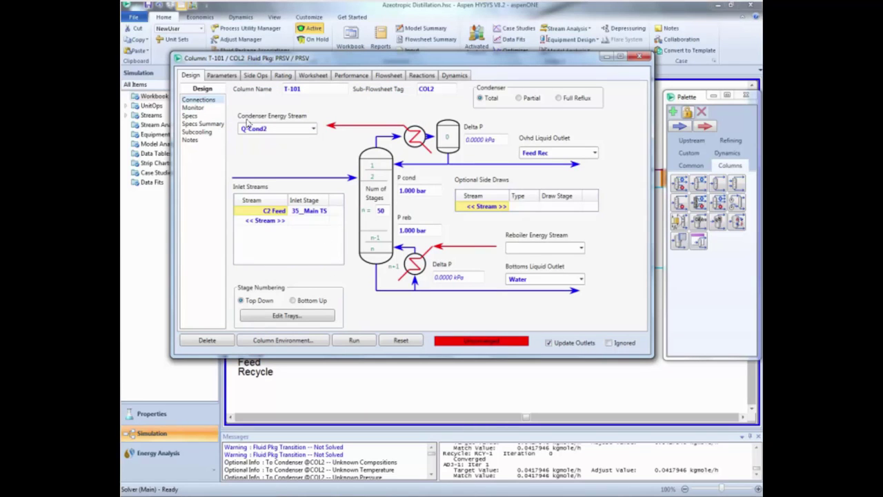
click(201, 110)
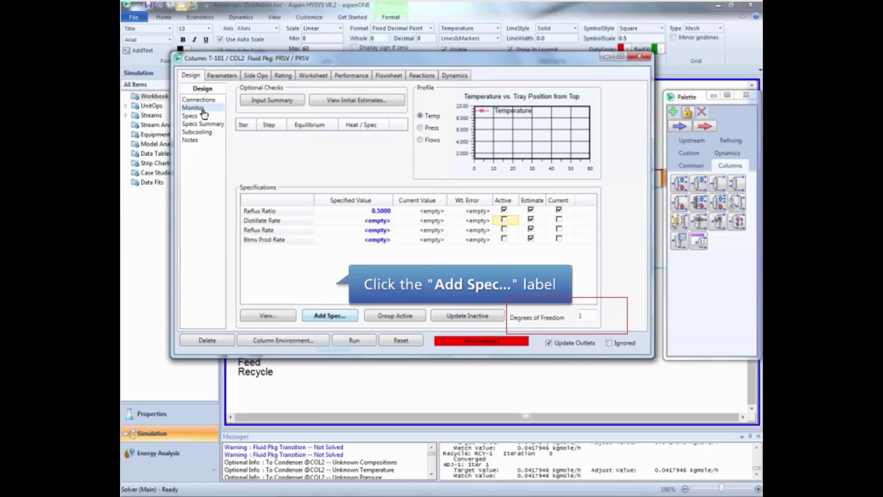
click(326, 315)
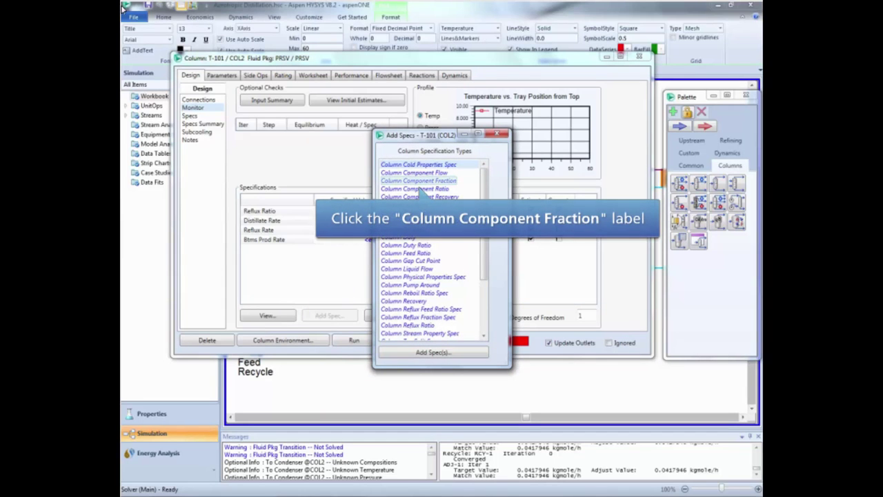
click(443, 183)
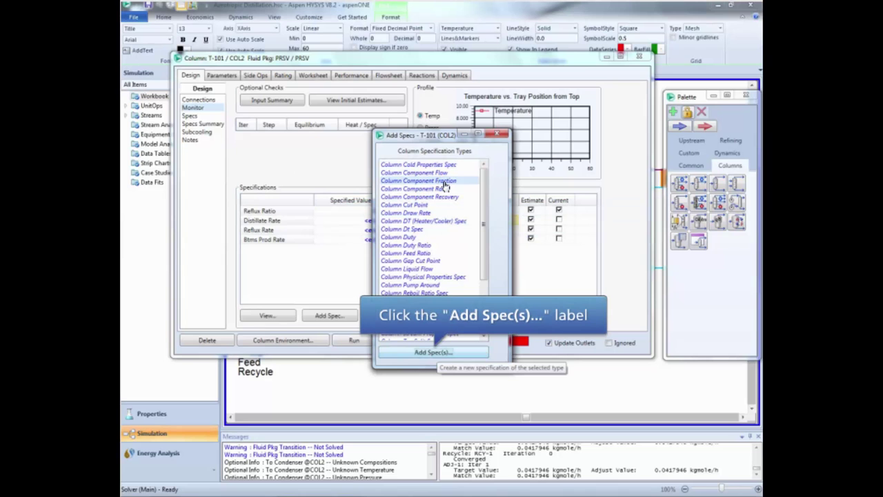
click(433, 352)
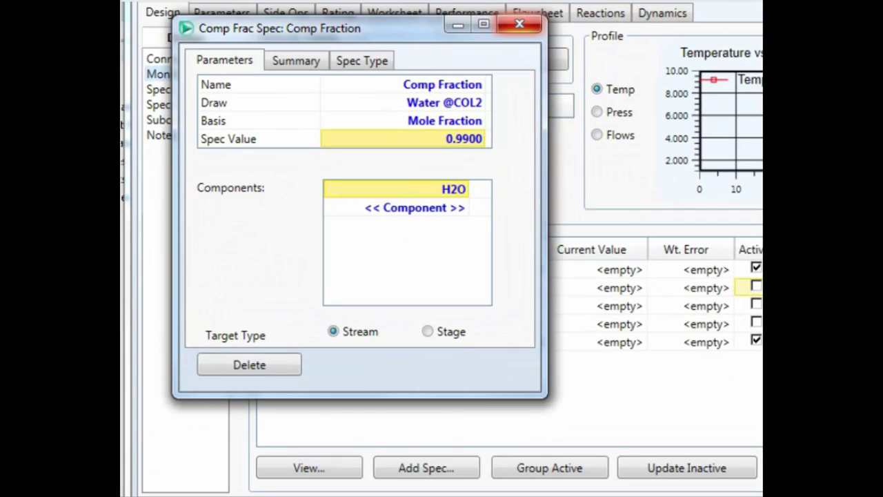
click(519, 24)
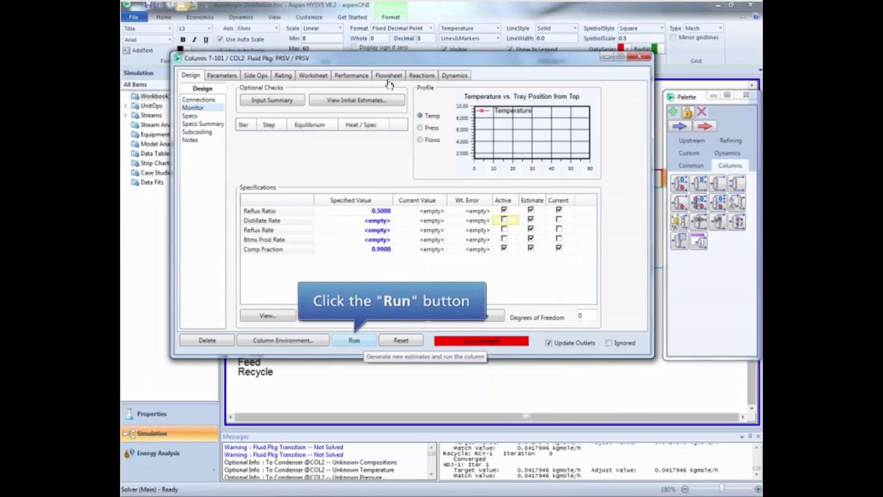
click(362, 341)
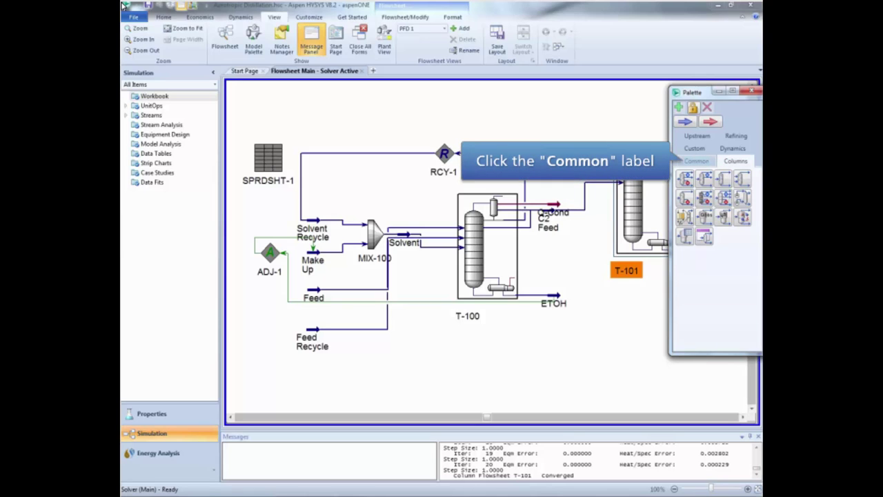
Step: Place a Recycle operation, RCY-2, below the flowsheet from the Common palette
click(698, 163)
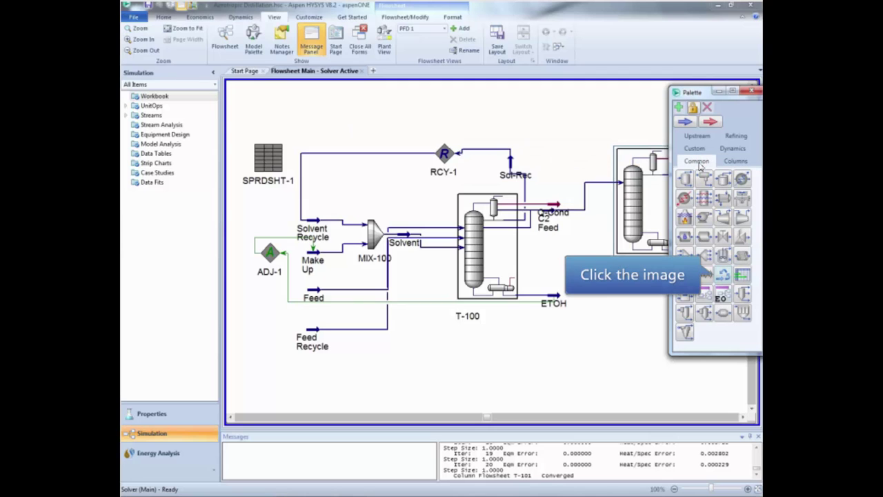
click(723, 276)
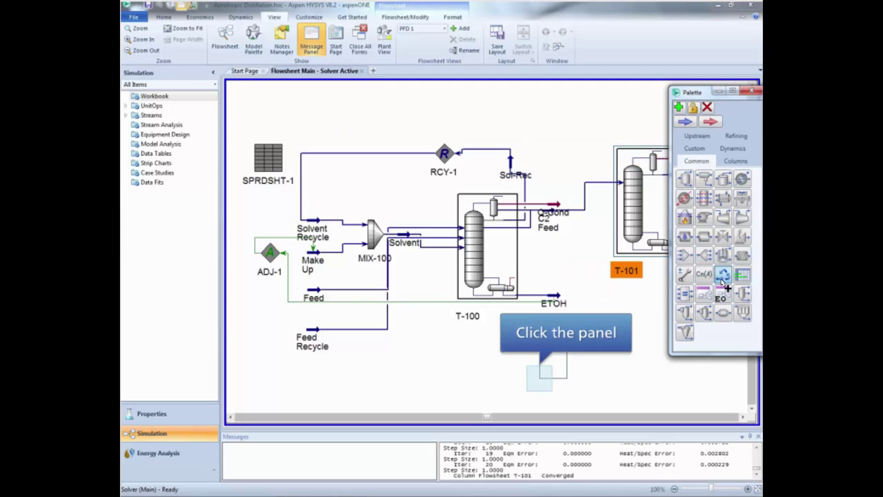
click(541, 383)
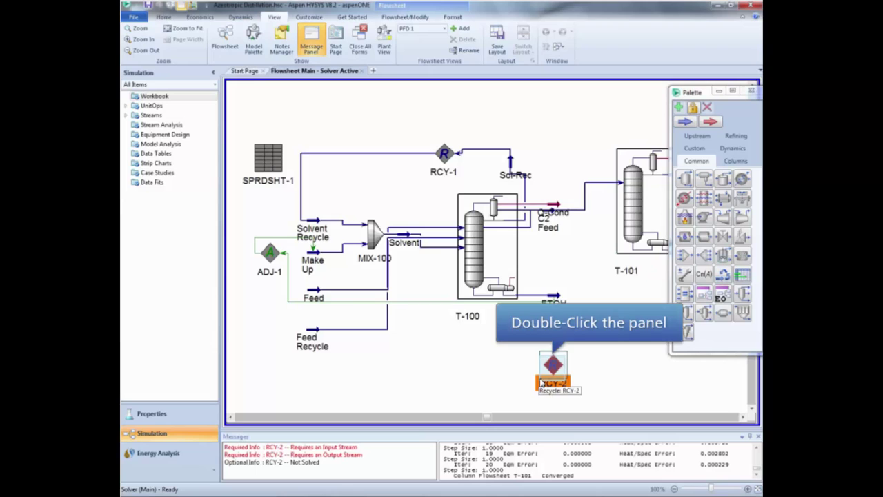
Step: Connect RCY-2 with inlet Feed Rec and outlet Feed Recycle, and close the palette
double_click(553, 367)
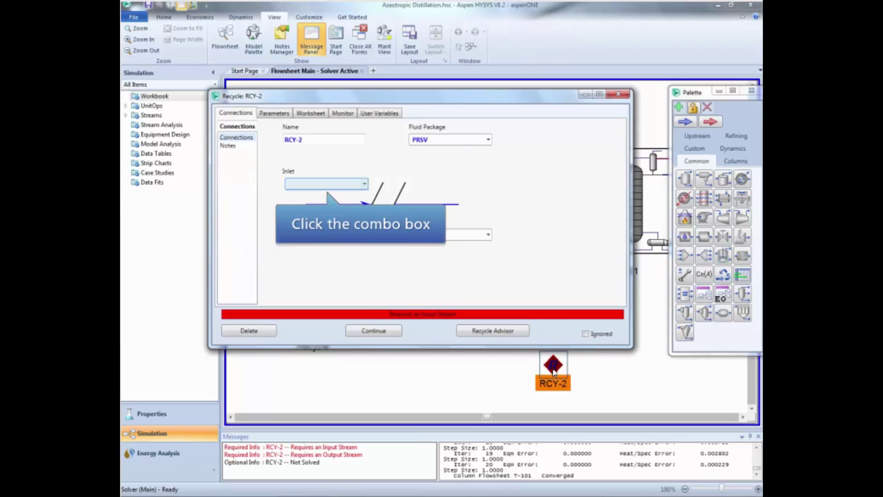
click(364, 185)
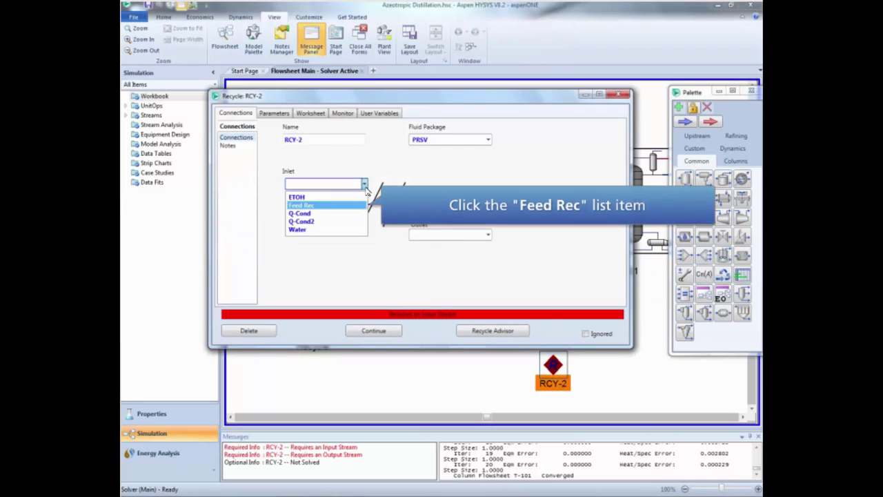
click(330, 206)
click(490, 238)
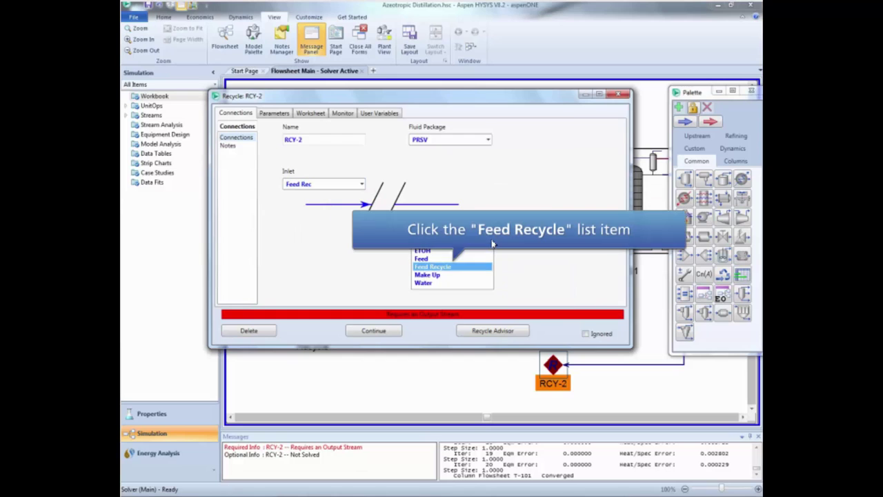
click(486, 266)
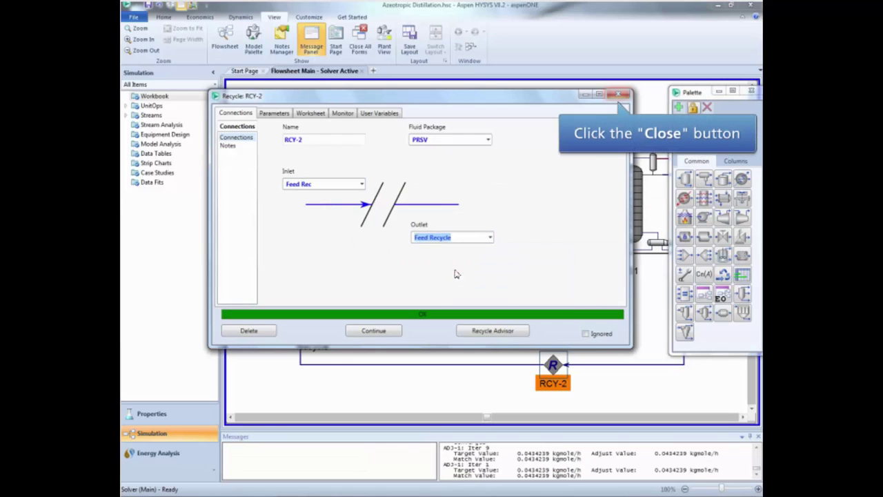
click(624, 95)
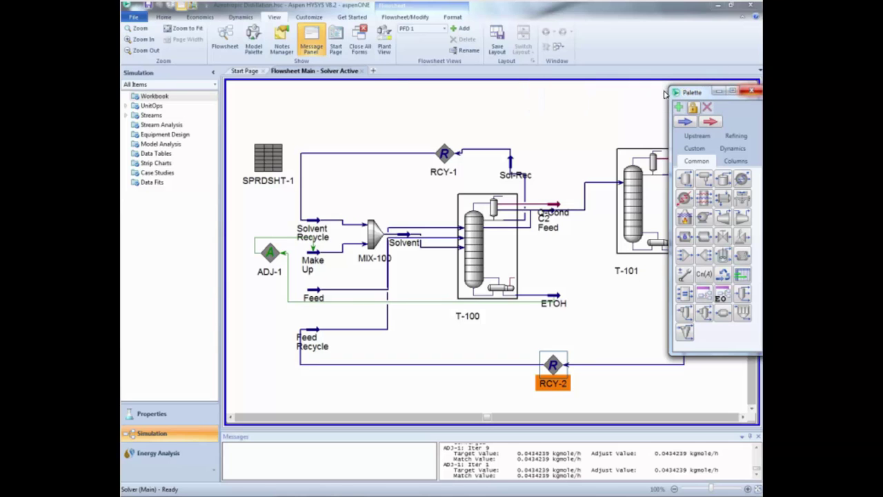
click(752, 90)
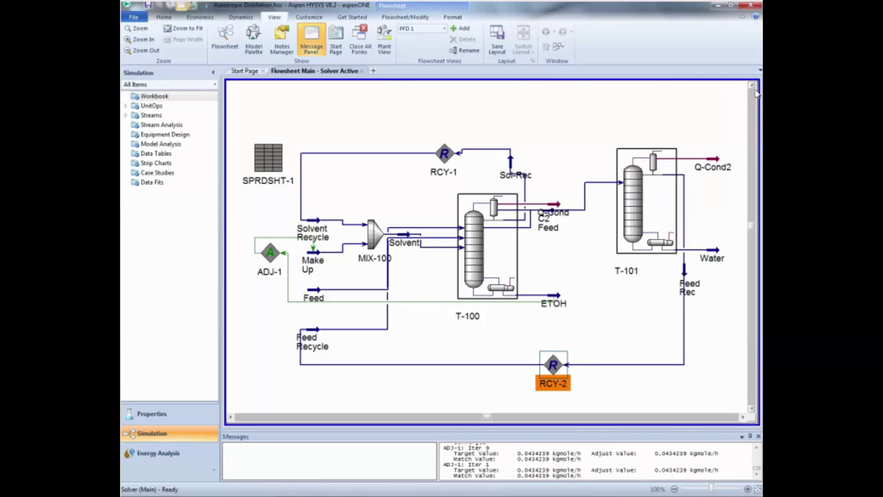